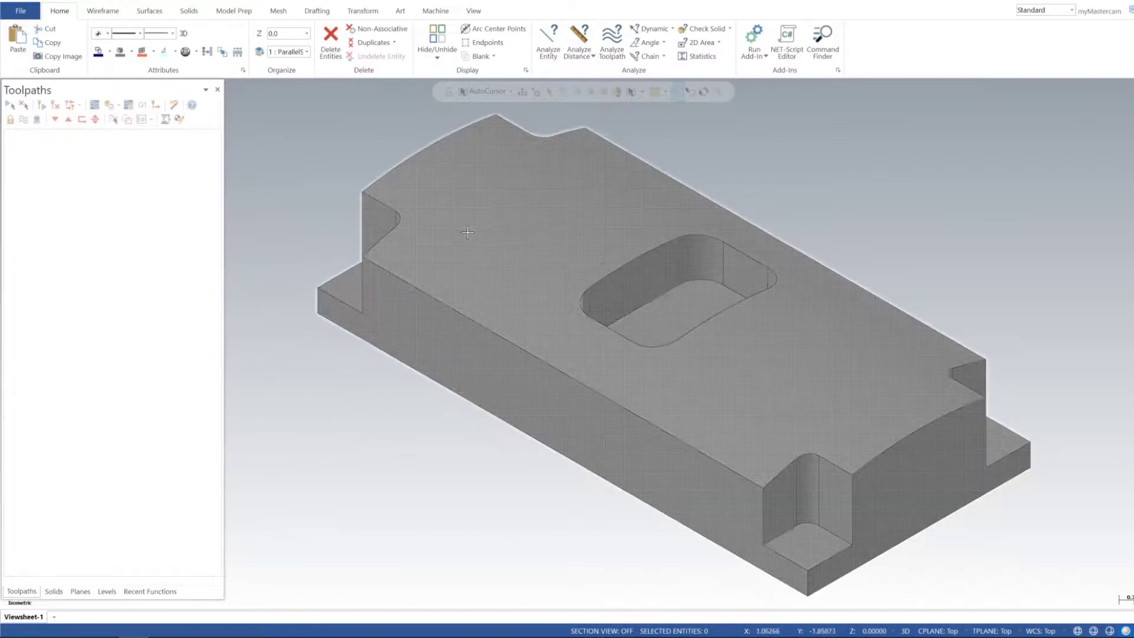
# Nudge the part view slightly and show the Machine tab's mill machine type options
pyautogui.moveTo(526, 222)
pyautogui.mouseDown(button='middle')
pyautogui.moveTo(514, 260)
pyautogui.moveTo(534, 223)
pyautogui.moveTo(553, 245)
pyautogui.moveTo(608, 203)
pyautogui.moveTo(610, 248)
pyautogui.moveTo(583, 284)
pyautogui.moveTo(623, 203)
pyautogui.moveTo(606, 236)
pyautogui.mouseUp(button='middle')
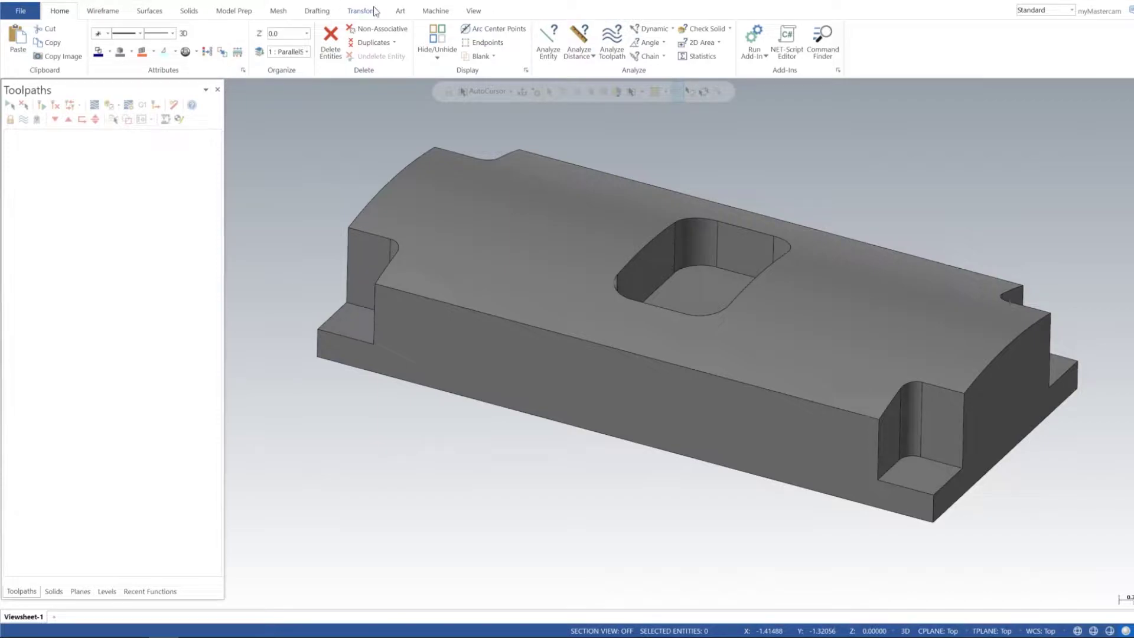
pyautogui.click(435, 10)
# Add the default Mill machine, creating Machine Group-1, and expand its properties
pyautogui.click(17, 50)
pyautogui.click(33, 70)
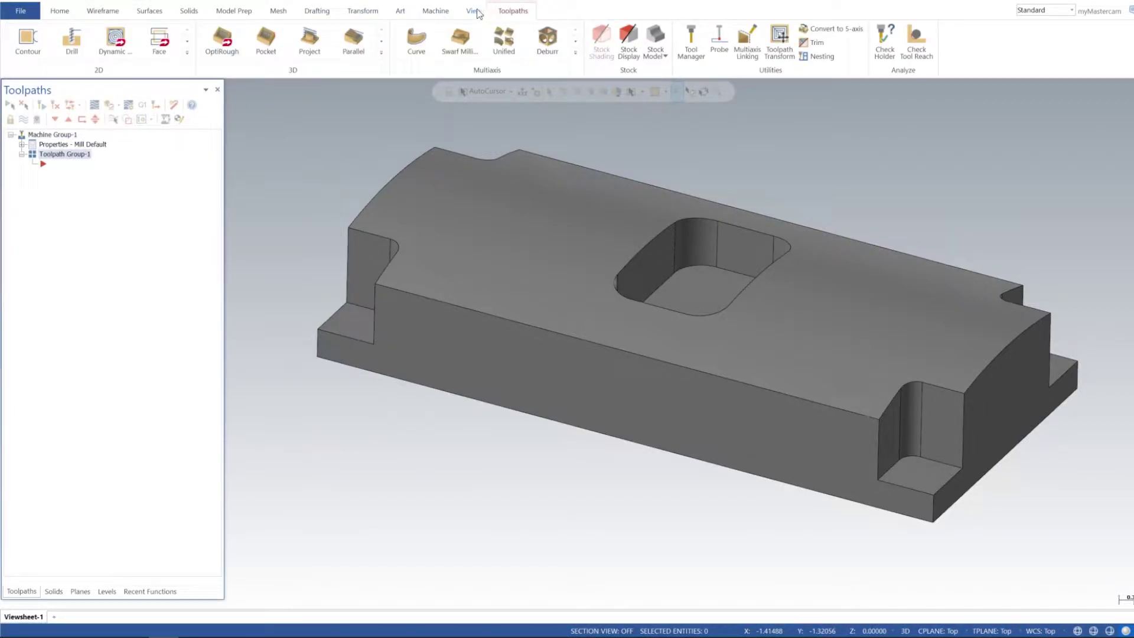
pyautogui.click(21, 144)
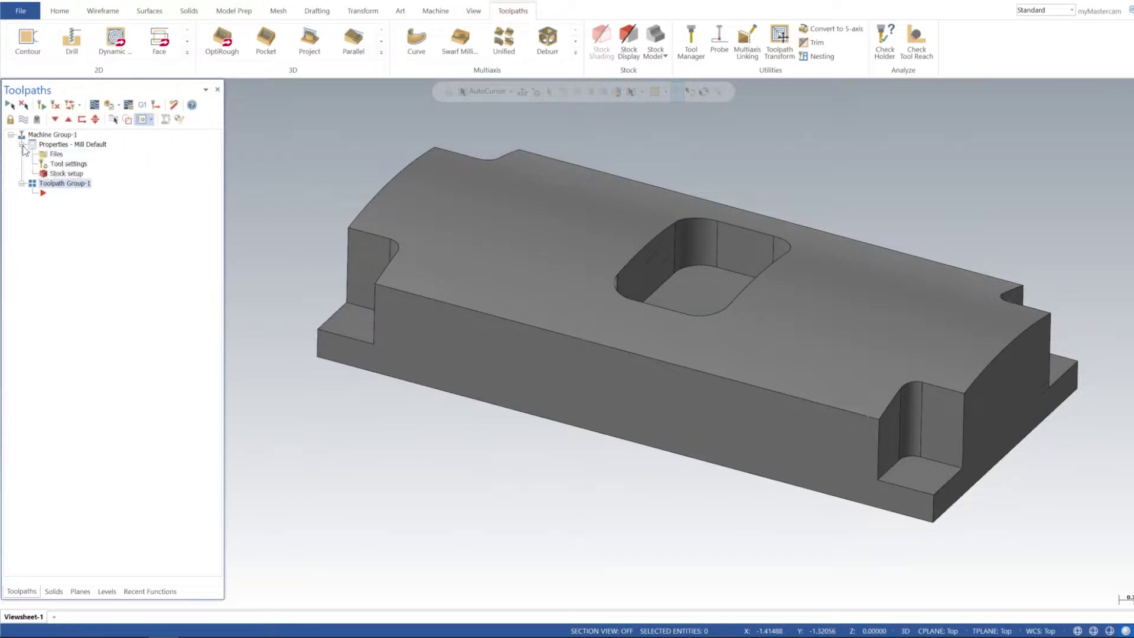
# Define a 5.5 × 2.5 × 1.0 bounding-box stock around the solid
pyautogui.click(70, 173)
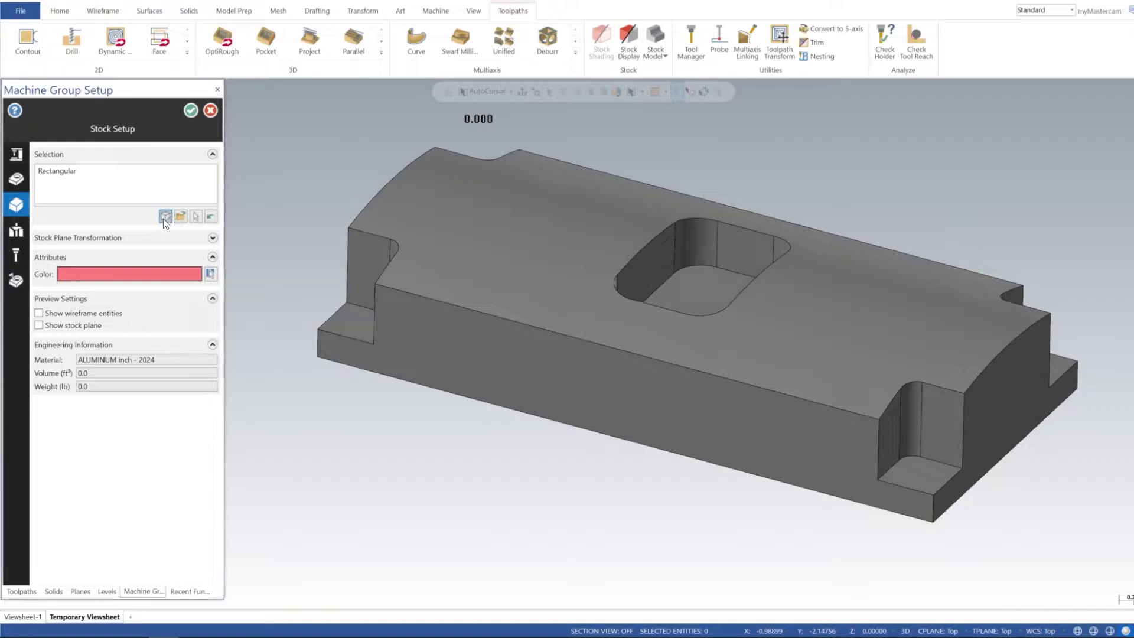
pyautogui.click(164, 217)
pyautogui.click(76, 166)
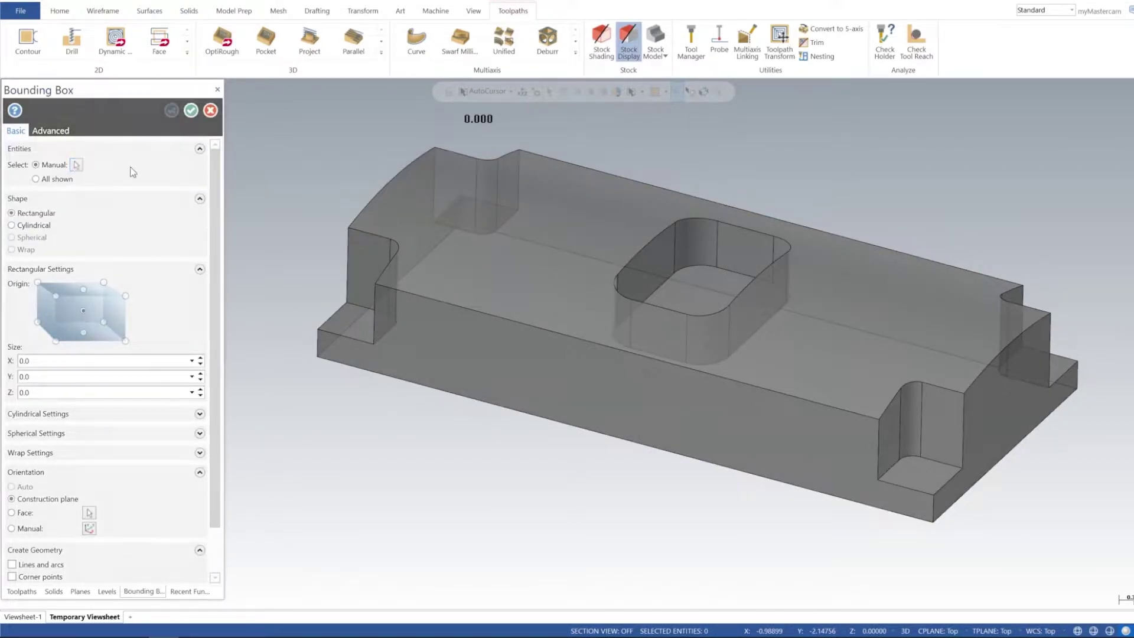
pyautogui.click(448, 177)
pyautogui.click(541, 118)
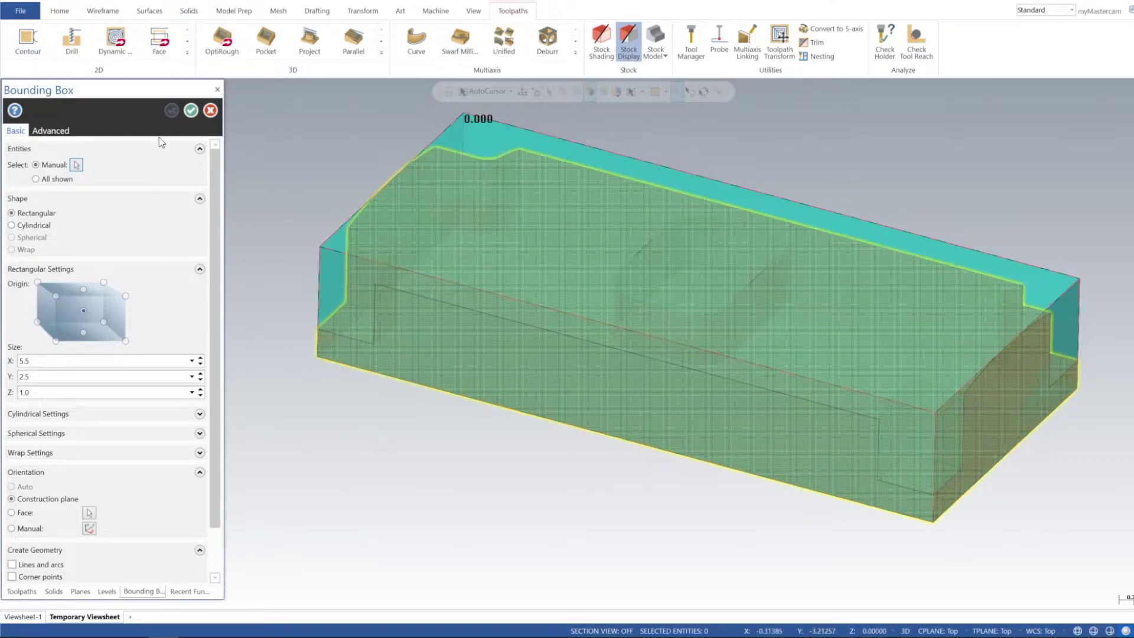
pyautogui.click(190, 111)
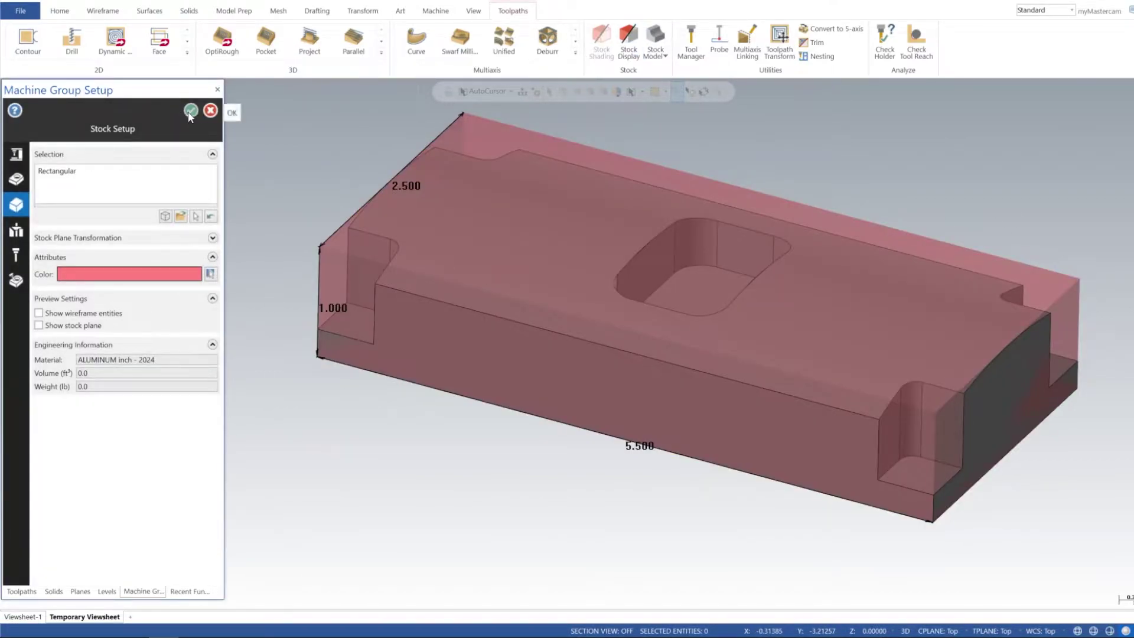
pyautogui.click(189, 112)
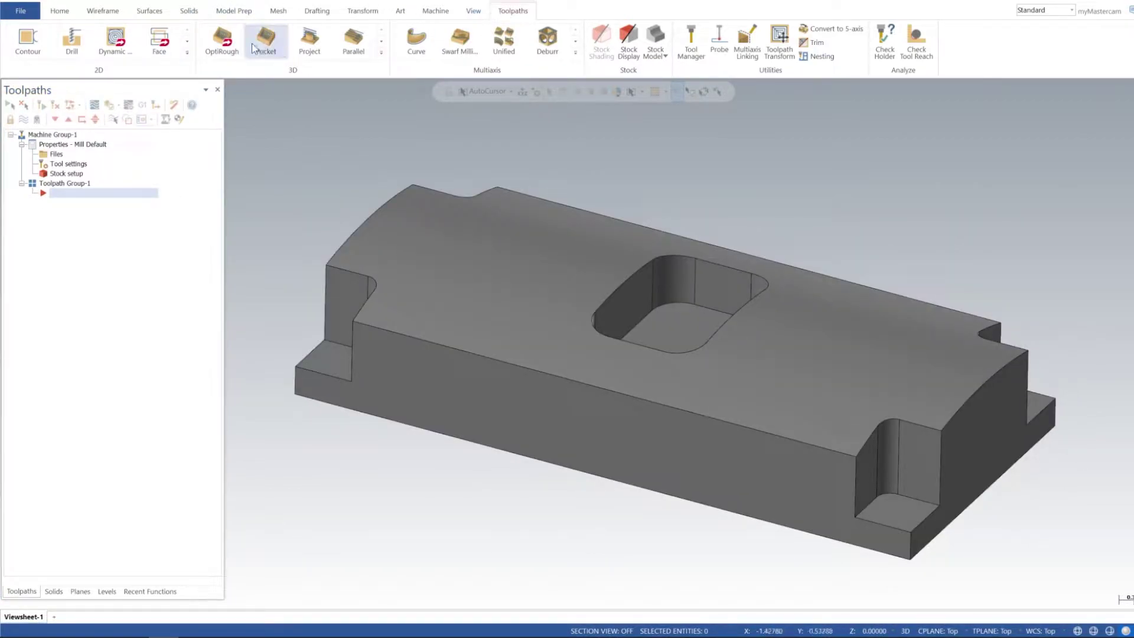
# Start a Surface Rough Parallel toolpath with undefined boss/cavity and the top face as drive surface
pyautogui.click(358, 44)
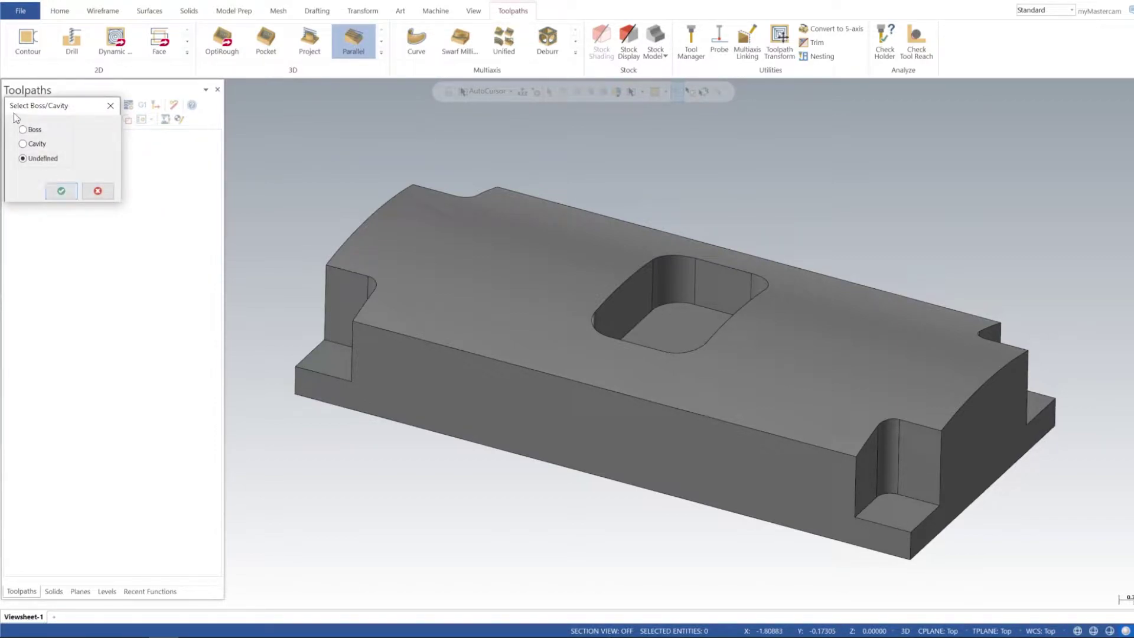
pyautogui.click(61, 190)
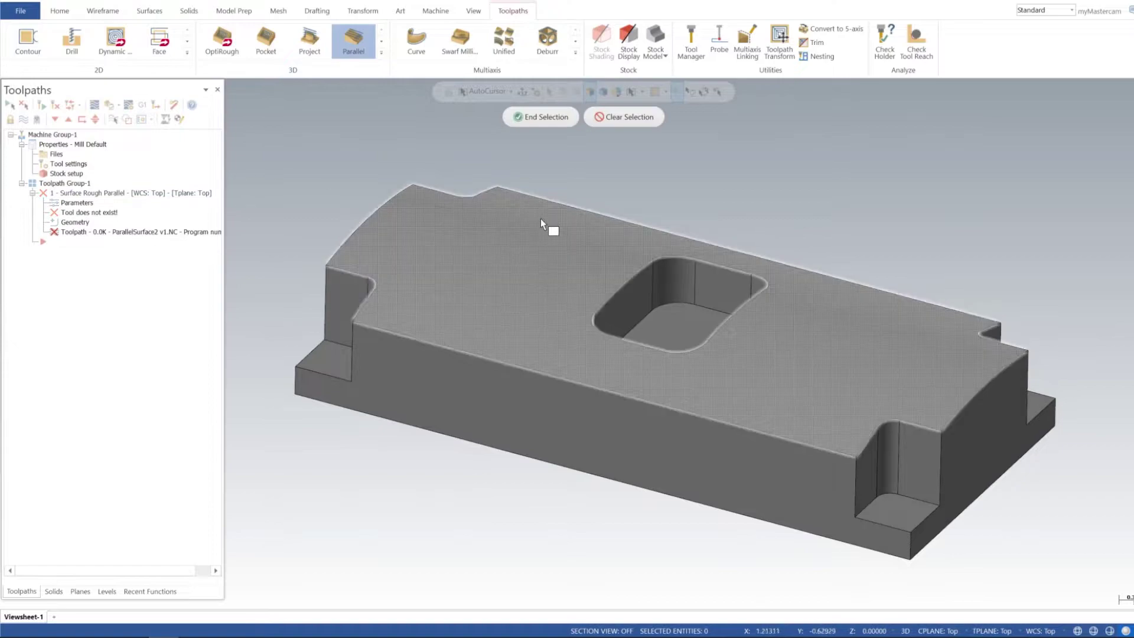
pyautogui.click(505, 261)
pyautogui.click(540, 117)
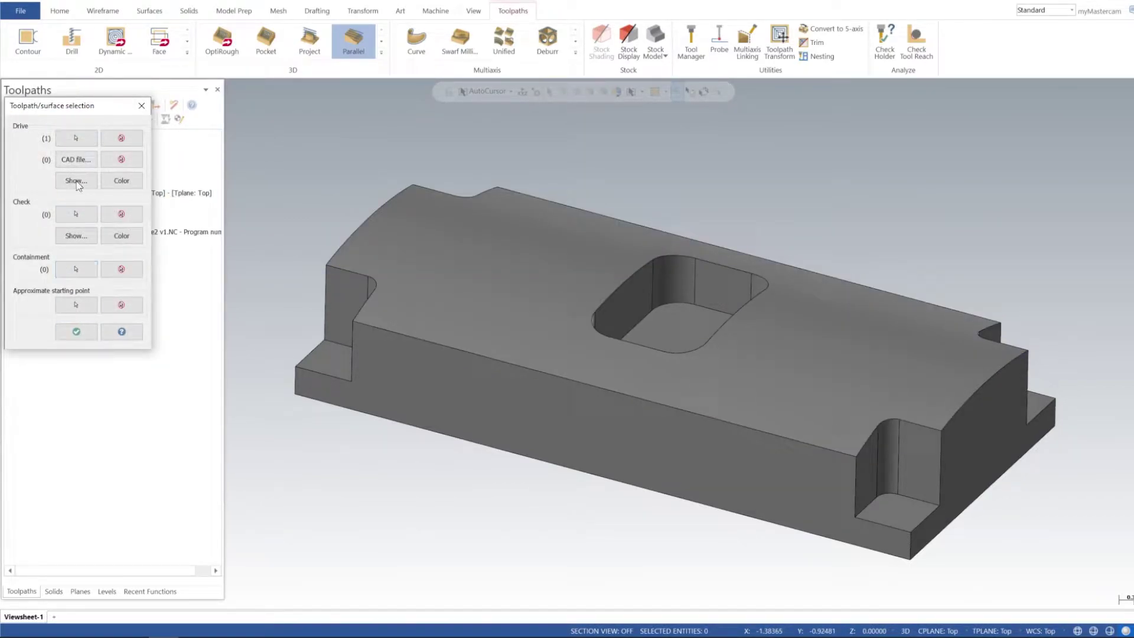
# Create a new 0.5 ball-nosed endmill with spindle speed 7000, feed 80 and plunge 60
pyautogui.click(76, 332)
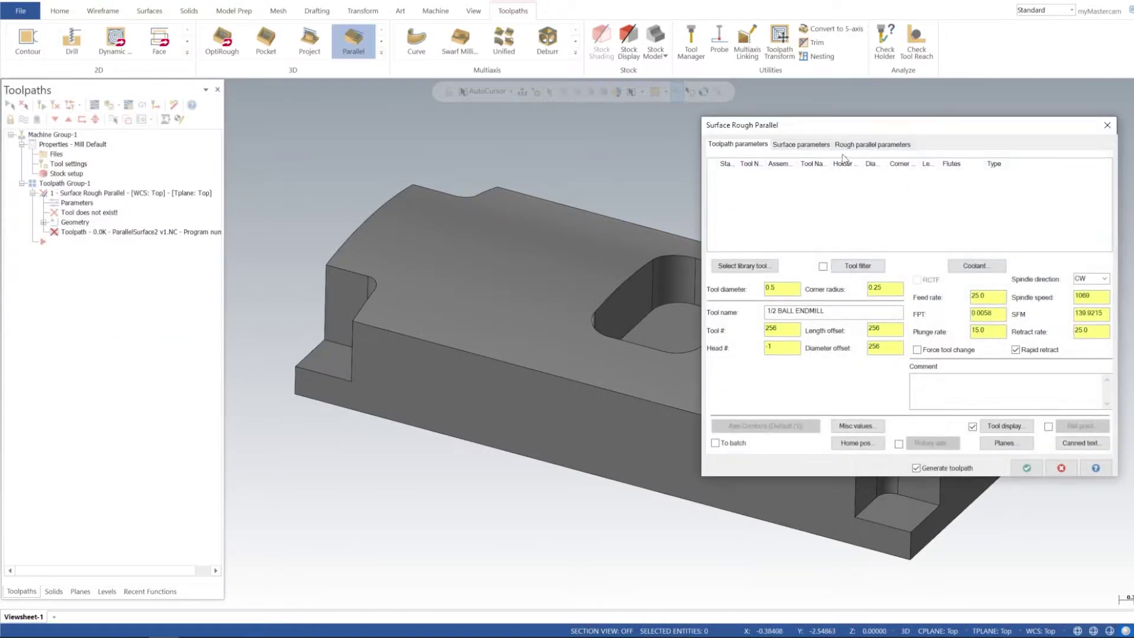
pyautogui.rightClick(834, 191)
pyautogui.click(853, 198)
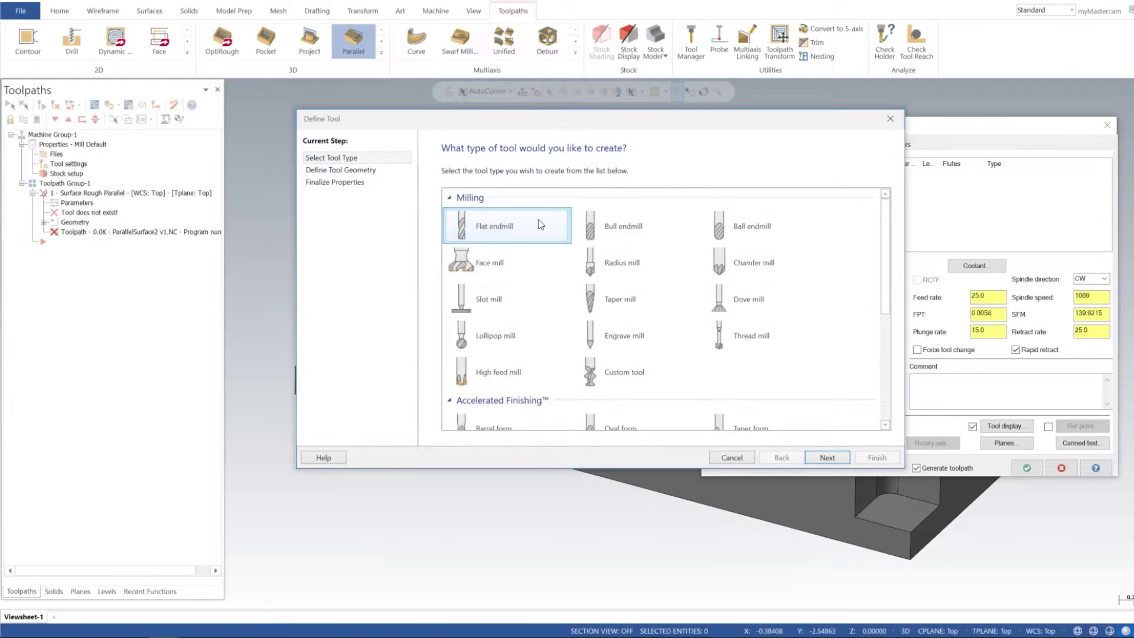
pyautogui.doubleClick(537, 225)
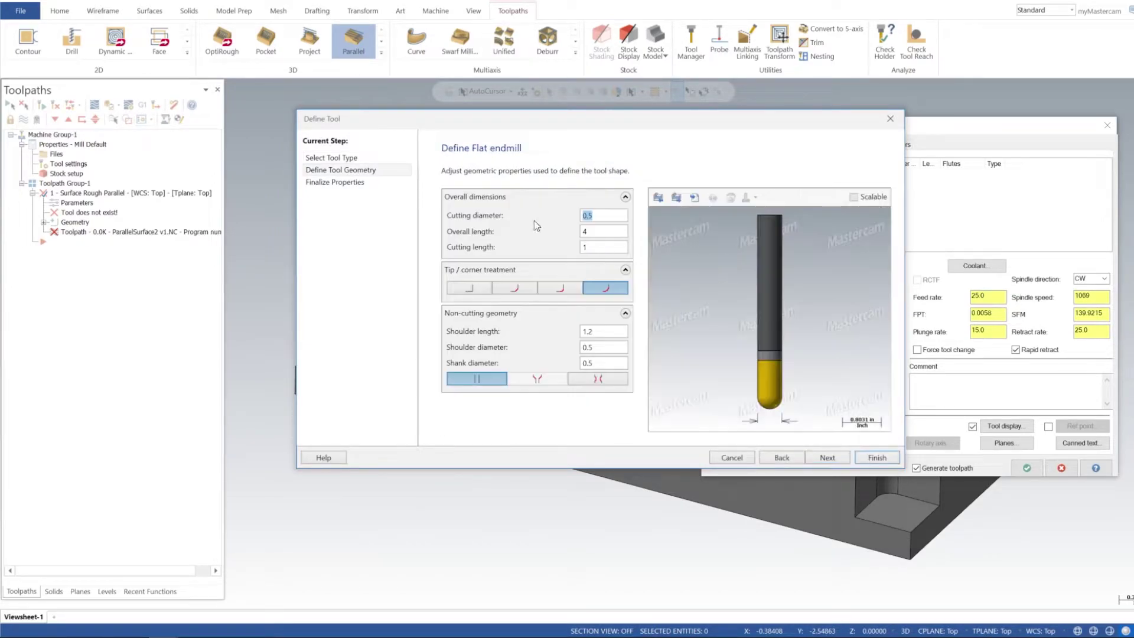
pyautogui.click(877, 458)
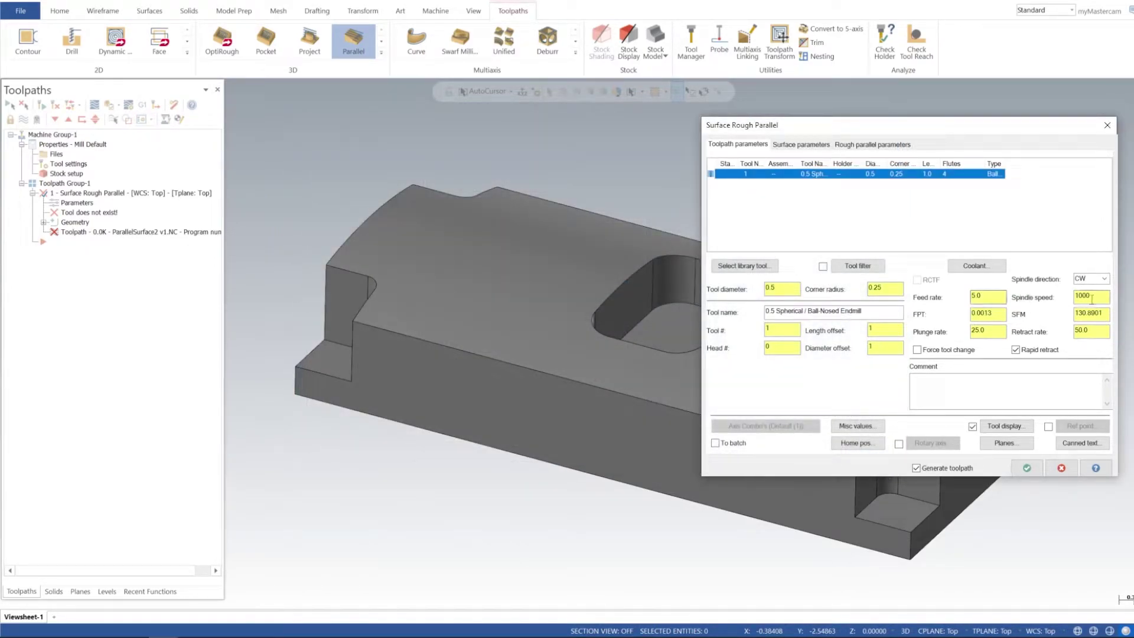
pyautogui.doubleClick(1091, 297)
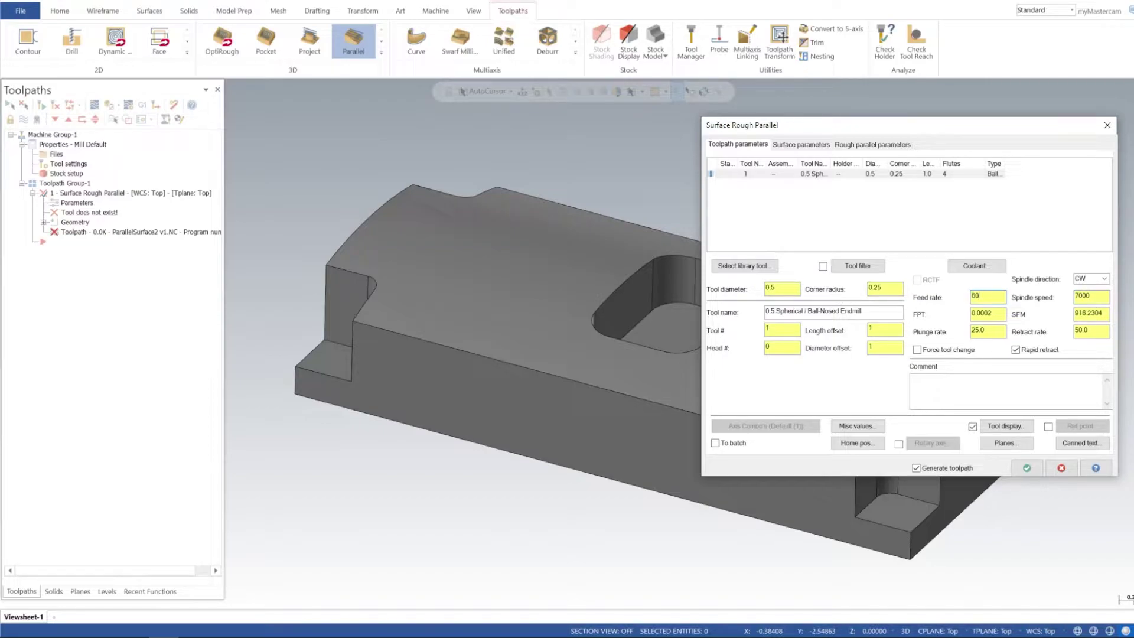
pyautogui.press('Tab')
pyautogui.press('Tab')
pyautogui.write('60')
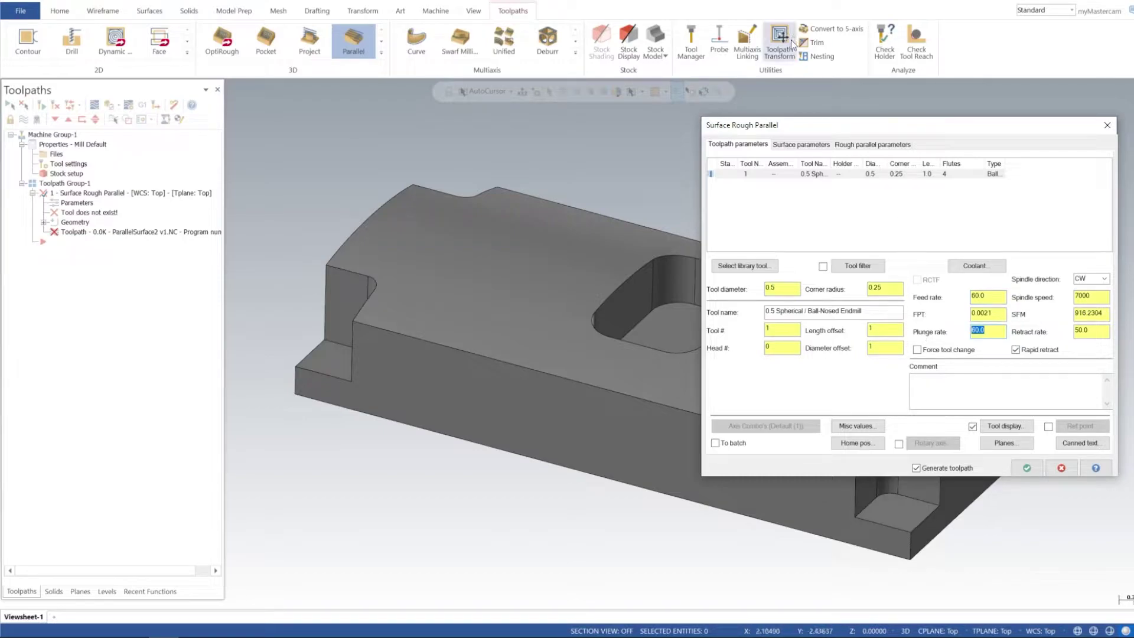
# Set surface parameters: retract height 0.25, feed plane 0.1, and stock to leave on check
pyautogui.click(798, 145)
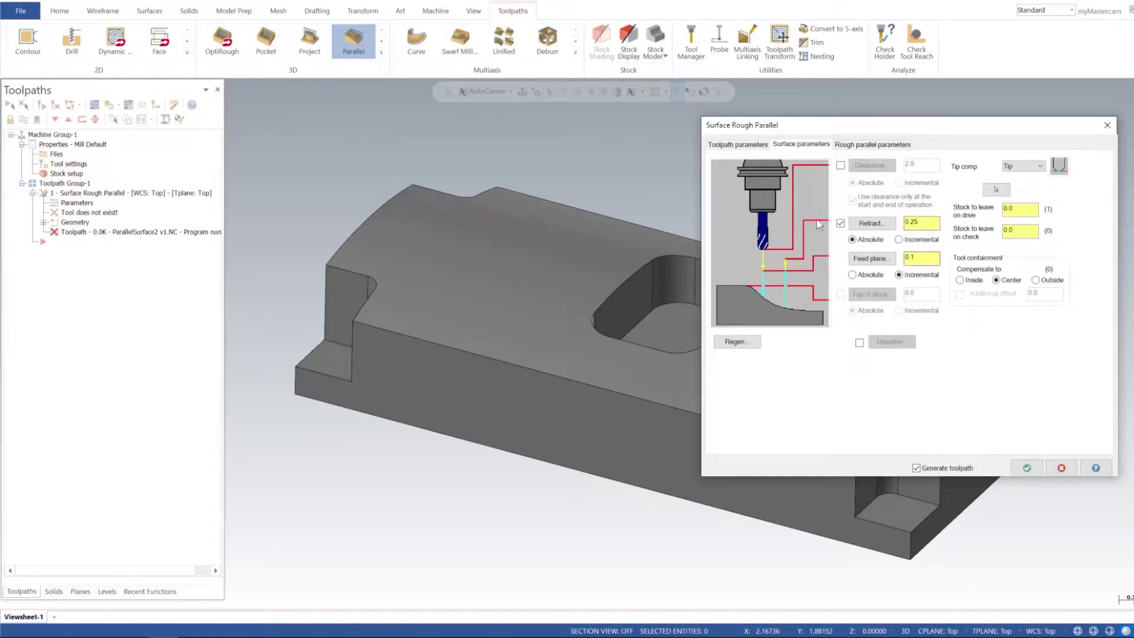
pyautogui.doubleClick(904, 222)
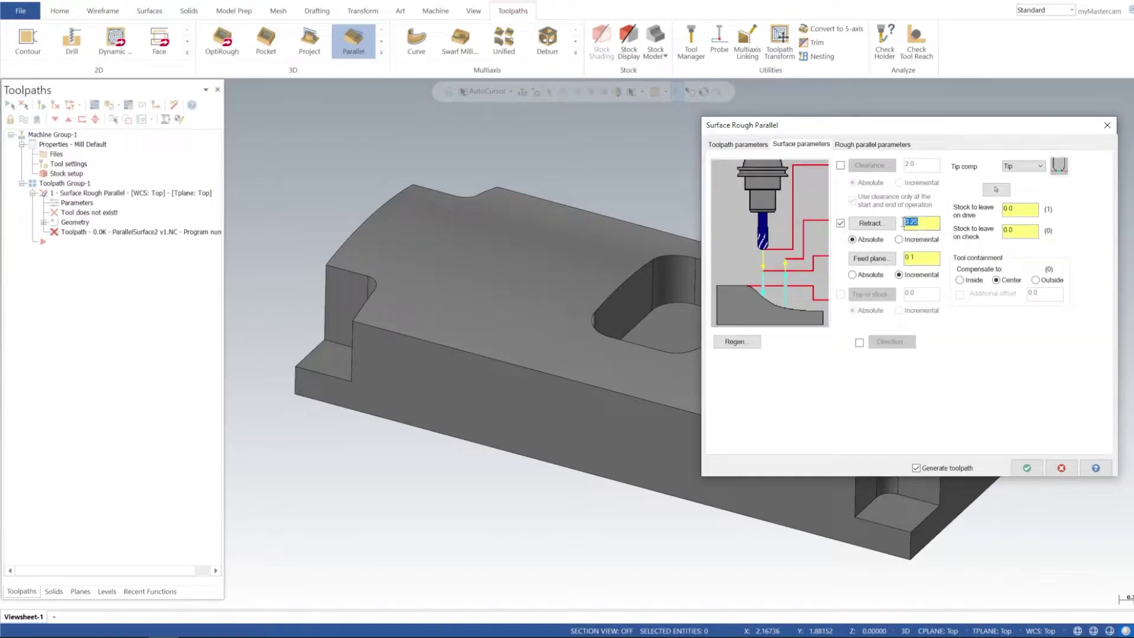
pyautogui.doubleClick(919, 258)
pyautogui.click(1024, 211)
pyautogui.doubleClick(1016, 232)
# Use 0.1 max stepover, Zigzag cutting, multiple plunges along cut and negative Z motion allowed
pyautogui.click(861, 143)
pyautogui.moveTo(860, 124); pyautogui.dragTo(731, 151)
pyautogui.click(803, 196)
pyautogui.doubleClick(803, 197)
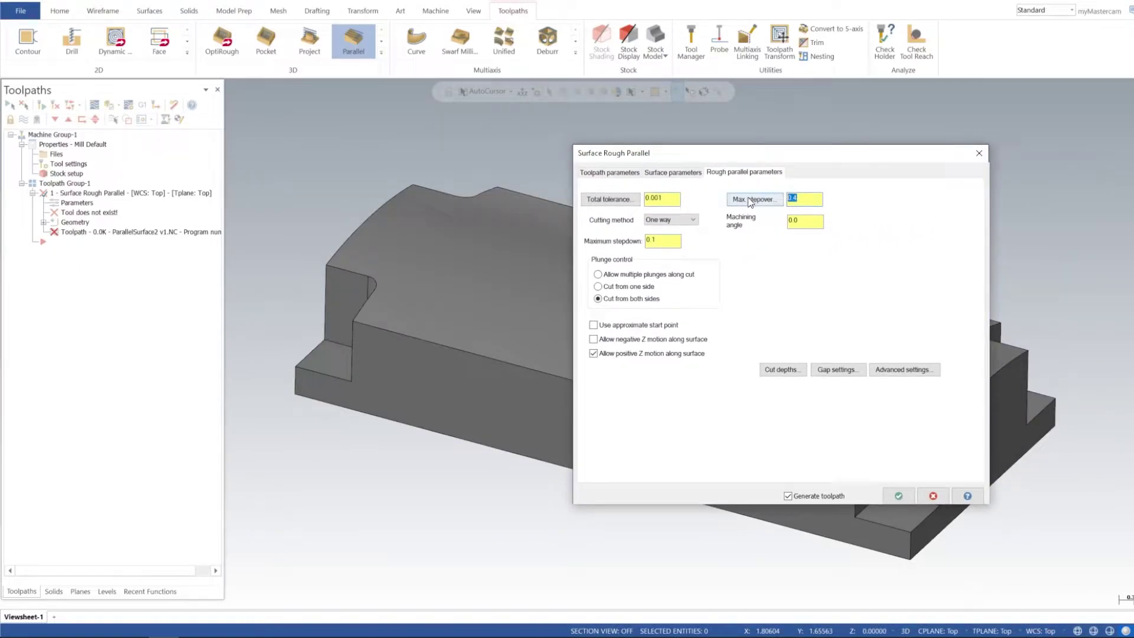
pyautogui.click(666, 229)
pyautogui.click(807, 223)
pyautogui.moveTo(784, 150); pyautogui.dragTo(905, 144)
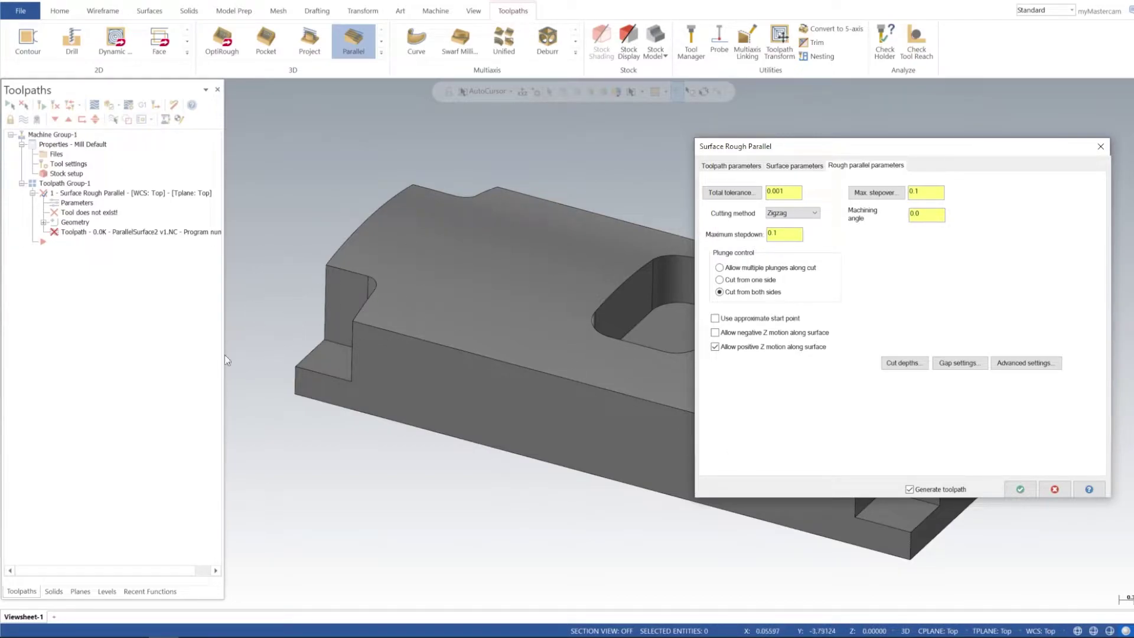
pyautogui.moveTo(856, 147); pyautogui.dragTo(827, 194)
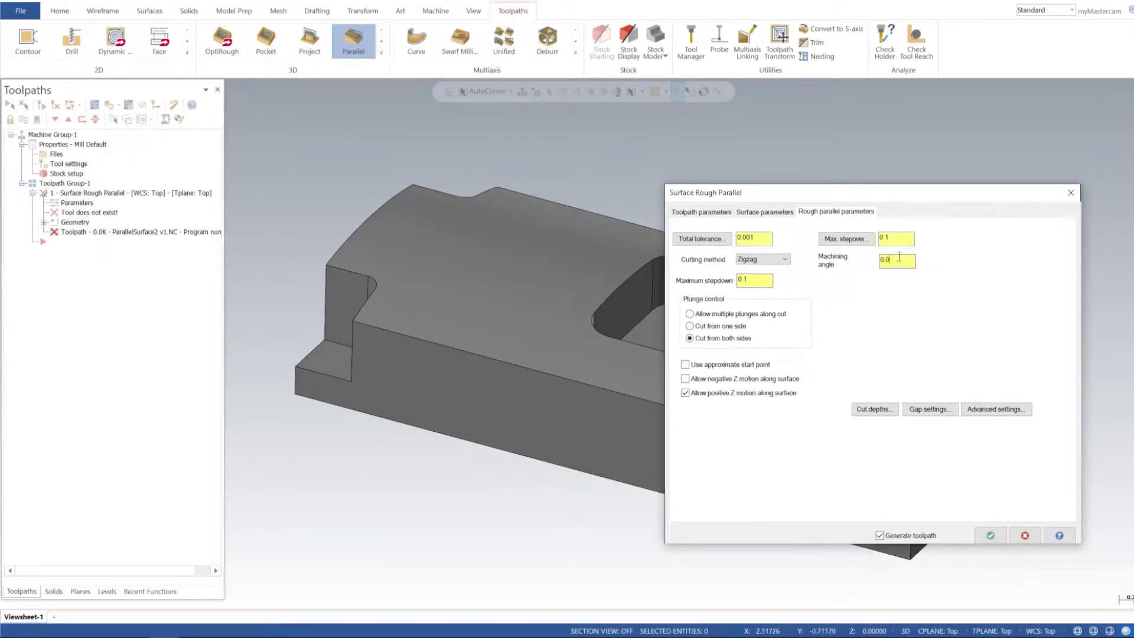
pyautogui.moveTo(902, 200); pyautogui.dragTo(946, 156)
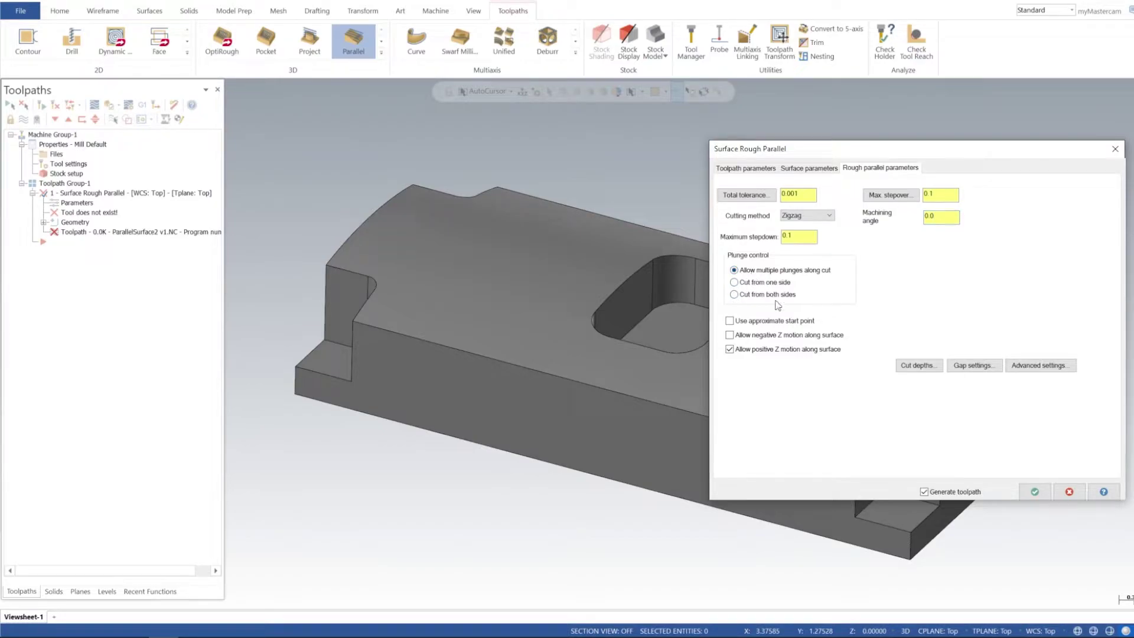
pyautogui.click(750, 334)
# Set absolute cut depths: minimum -0.2 taken from an edge point's Z, maximum -1.0
pyautogui.click(919, 366)
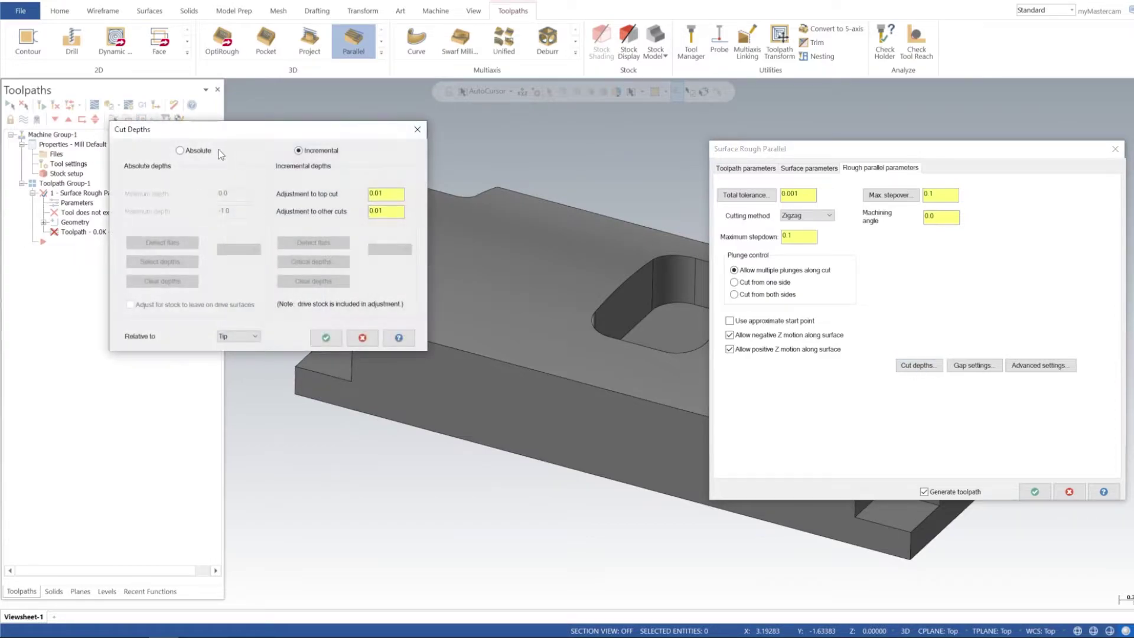
pyautogui.click(192, 153)
pyautogui.rightClick(222, 195)
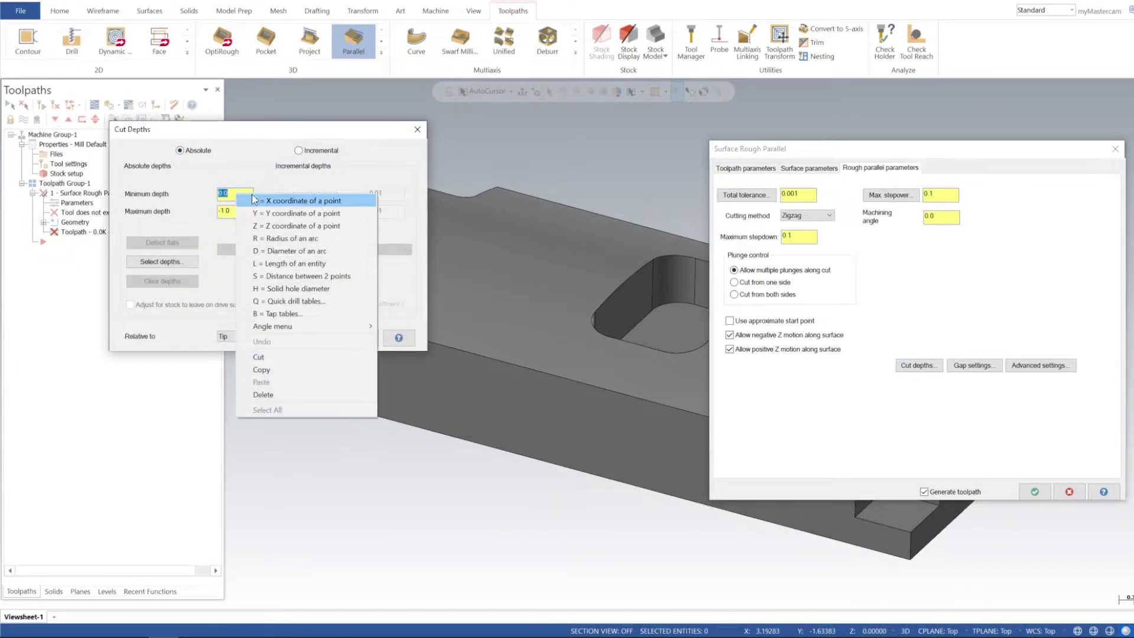
pyautogui.click(283, 226)
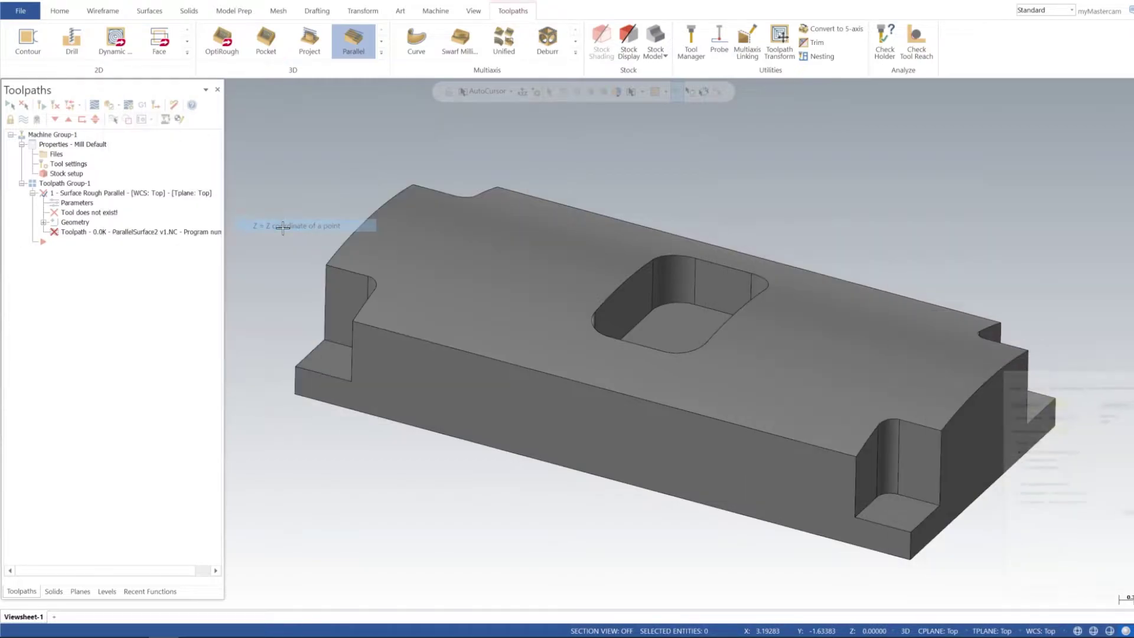
pyautogui.click(353, 321)
pyautogui.click(235, 212)
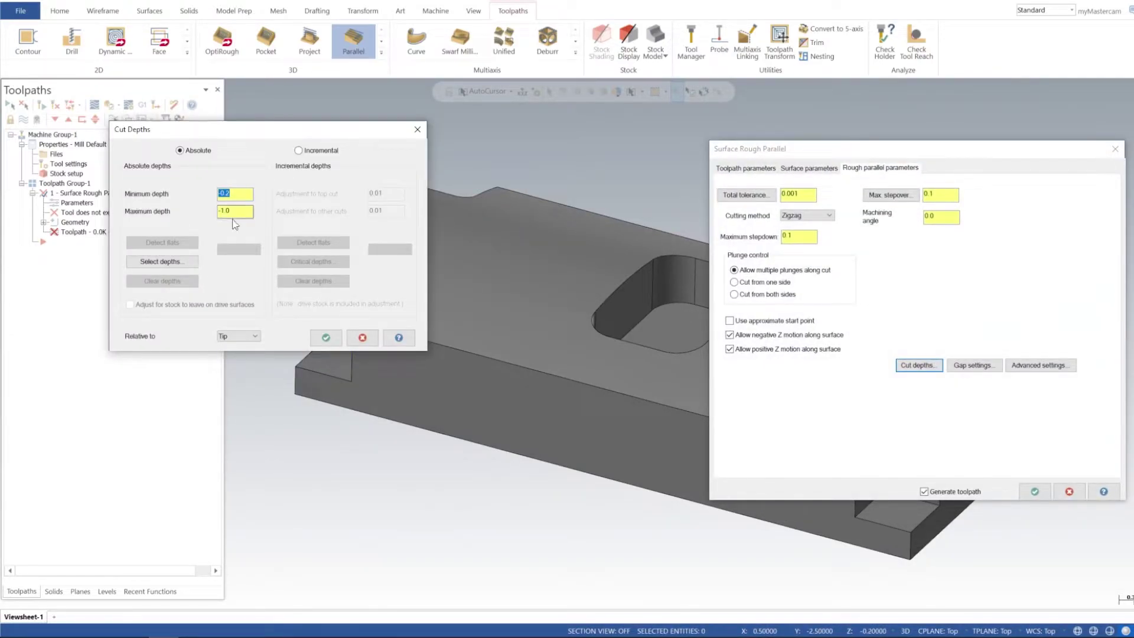
pyautogui.click(326, 339)
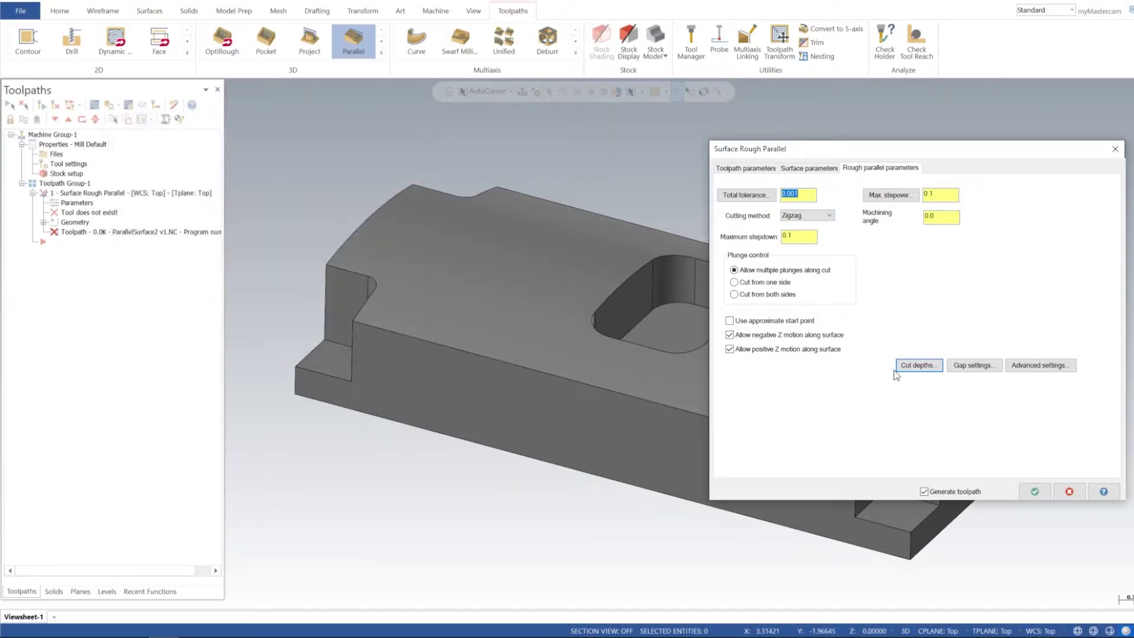
# Generate the parallel rough toolpath, inspect it from several angles, and select Toolpath Group-1
pyautogui.click(1034, 492)
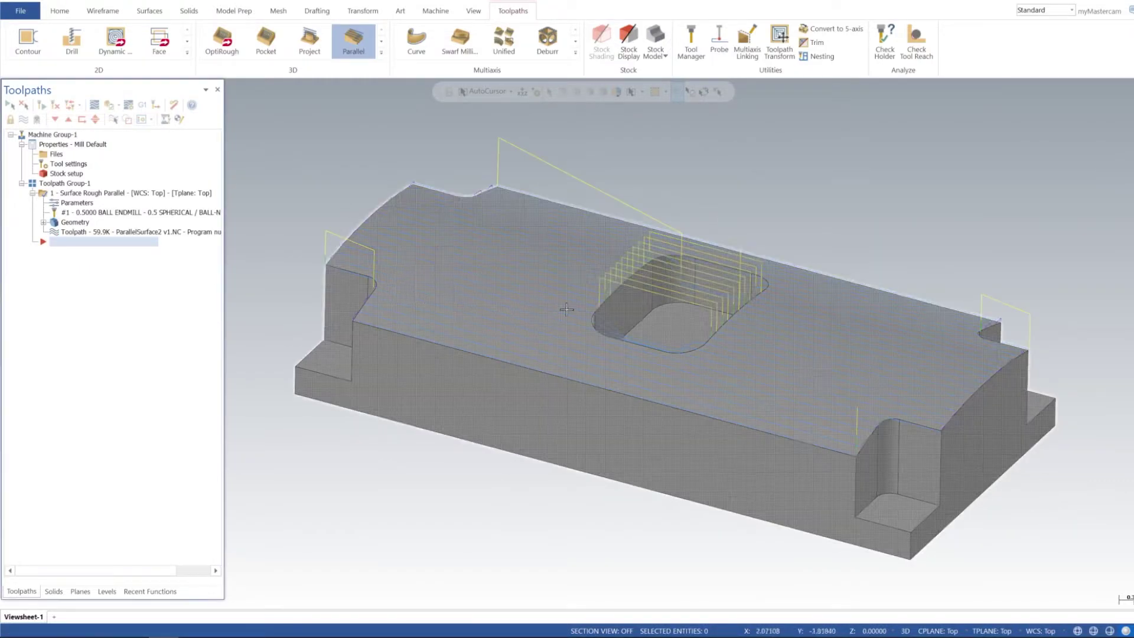
pyautogui.moveTo(634, 264)
pyautogui.mouseDown(button='middle')
pyautogui.moveTo(603, 355)
pyautogui.moveTo(648, 306)
pyautogui.moveTo(460, 305)
pyautogui.moveTo(516, 344)
pyautogui.moveTo(616, 288)
pyautogui.mouseUp(button='middle')
pyautogui.scroll(2, 589, 254)
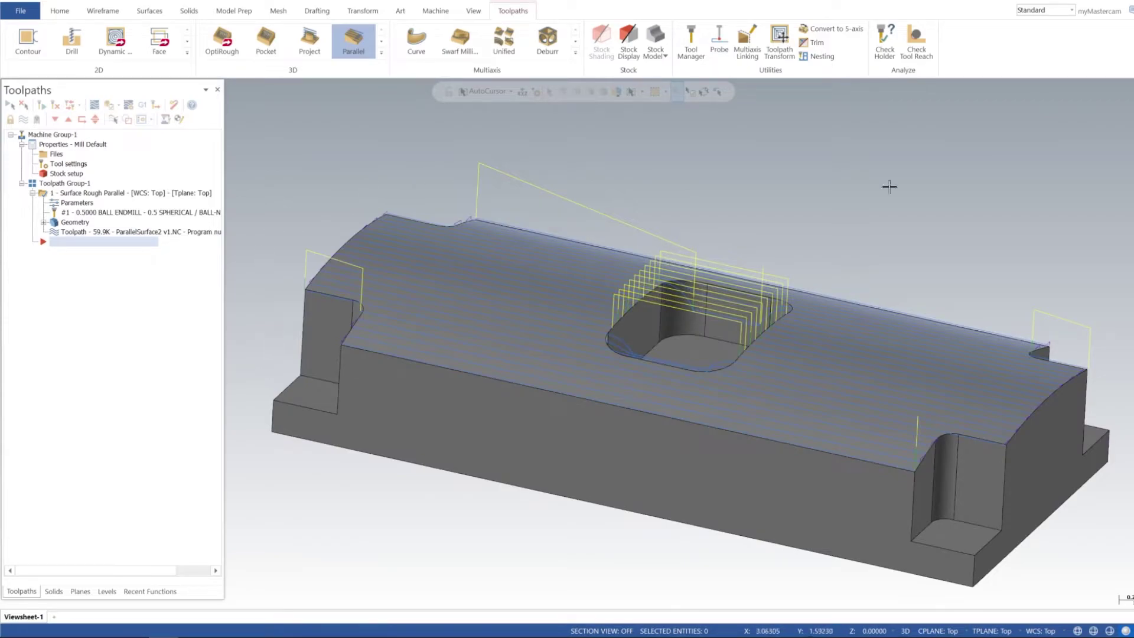
pyautogui.moveTo(848, 253)
pyautogui.mouseDown(button='middle')
pyautogui.moveTo(881, 189)
pyautogui.moveTo(824, 272)
pyautogui.moveTo(707, 276)
pyautogui.mouseUp(button='middle')
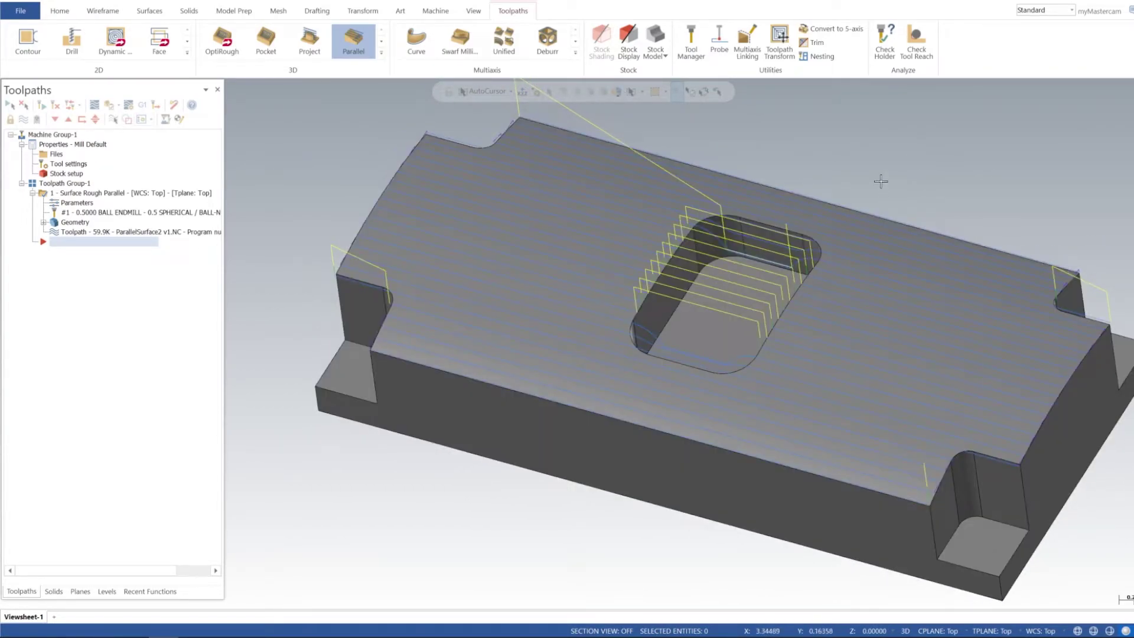
pyautogui.moveTo(880, 181); pyautogui.dragTo(900, 173, button='middle')
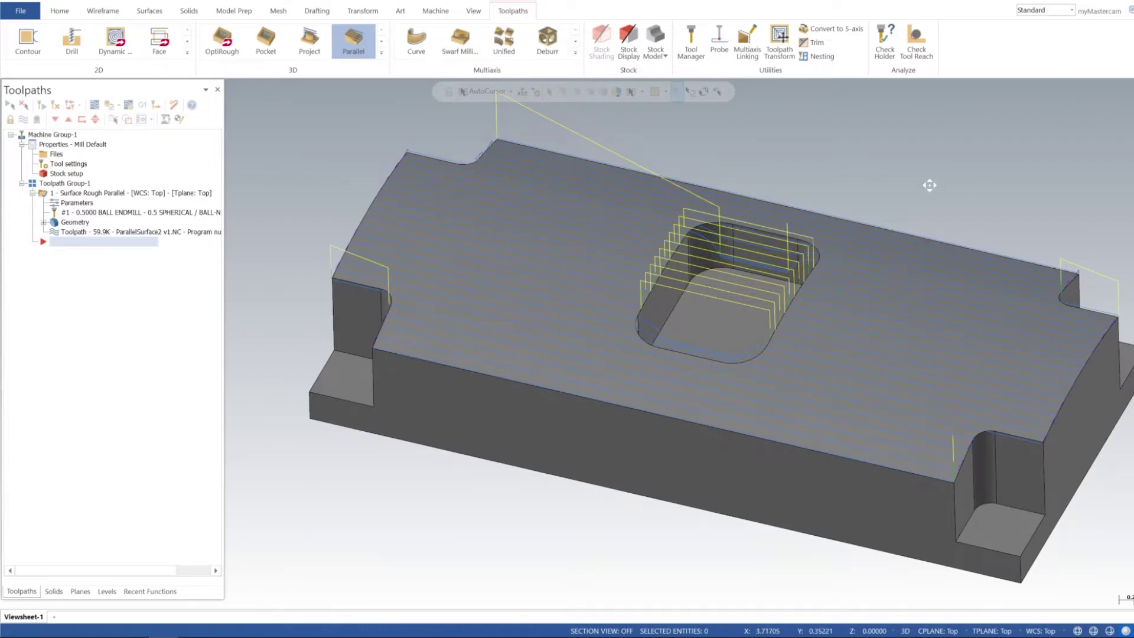
pyautogui.moveTo(928, 182)
pyautogui.mouseDown(button='middle')
pyautogui.moveTo(847, 233)
pyautogui.moveTo(732, 202)
pyautogui.mouseUp(button='middle')
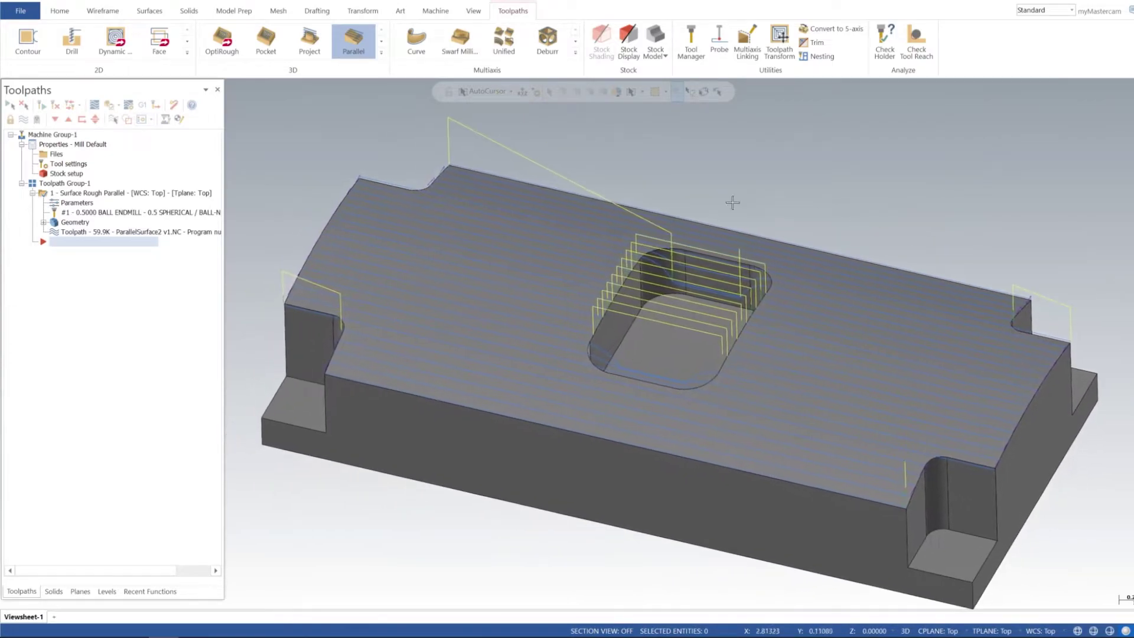
pyautogui.click(82, 185)
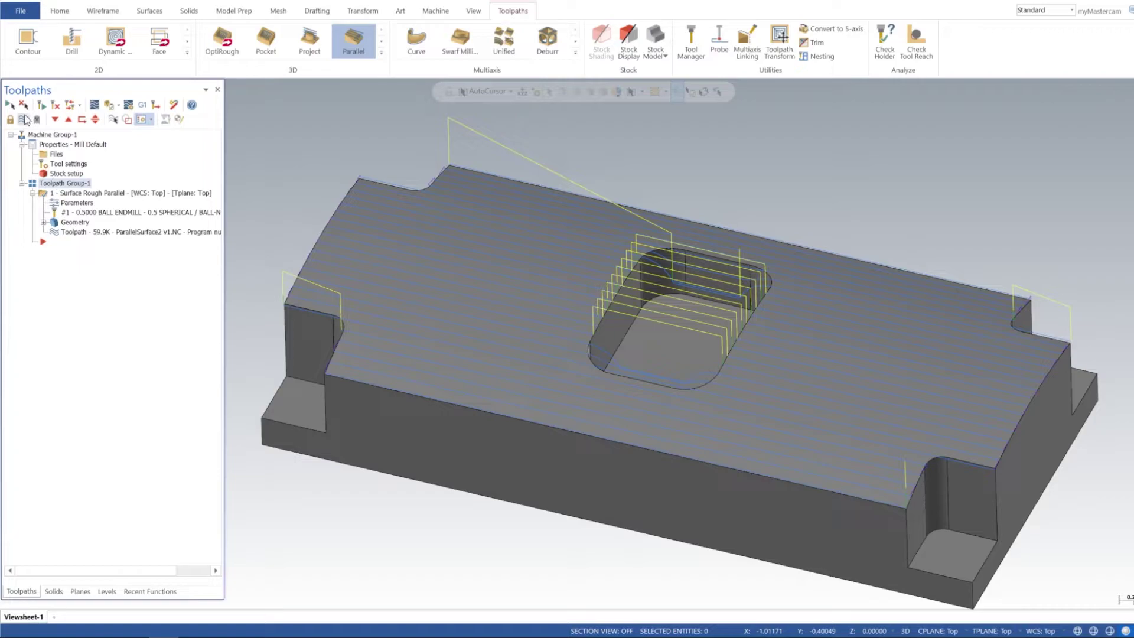
# Hide the toolpath display and extract the solid's top face as a separate surface
pyautogui.click(24, 119)
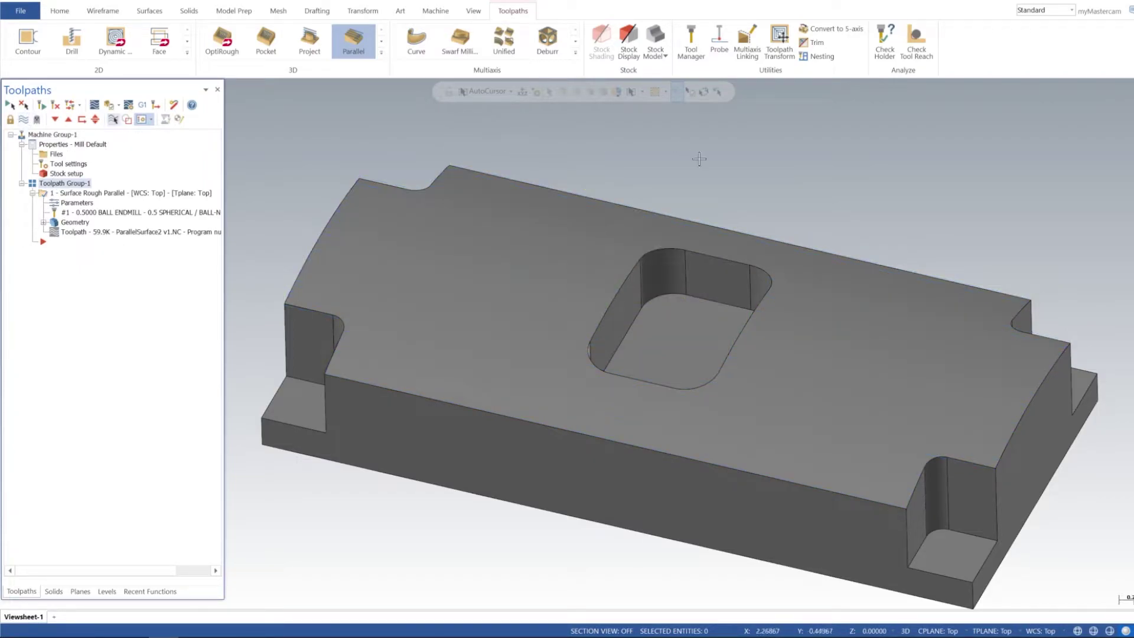
pyautogui.click(149, 11)
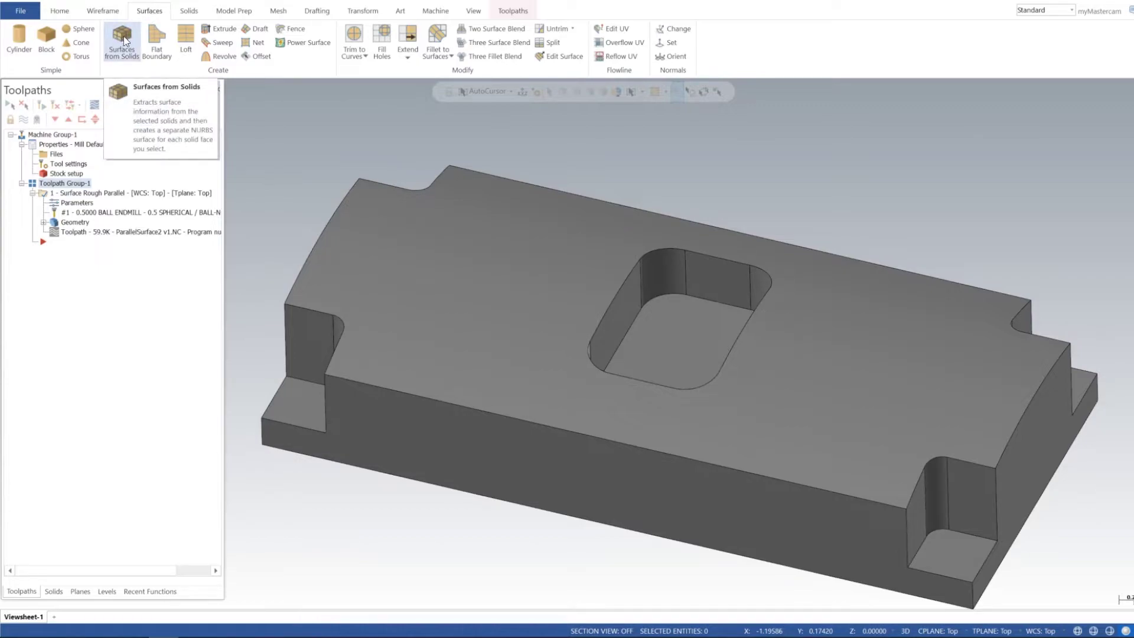
pyautogui.click(122, 38)
pyautogui.click(473, 301)
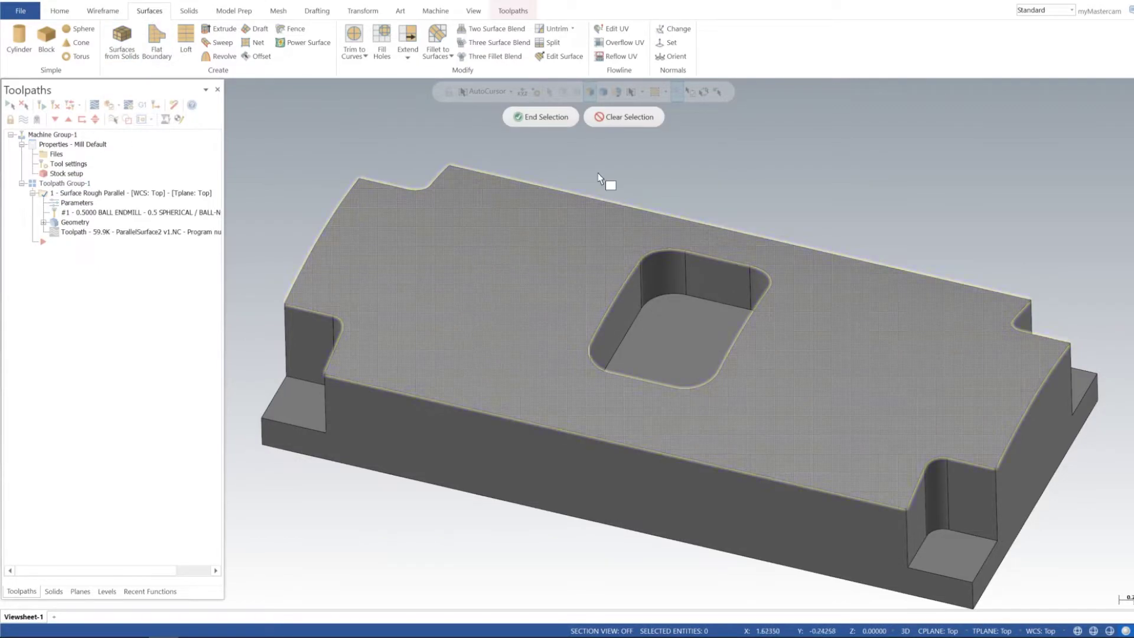
pyautogui.click(538, 117)
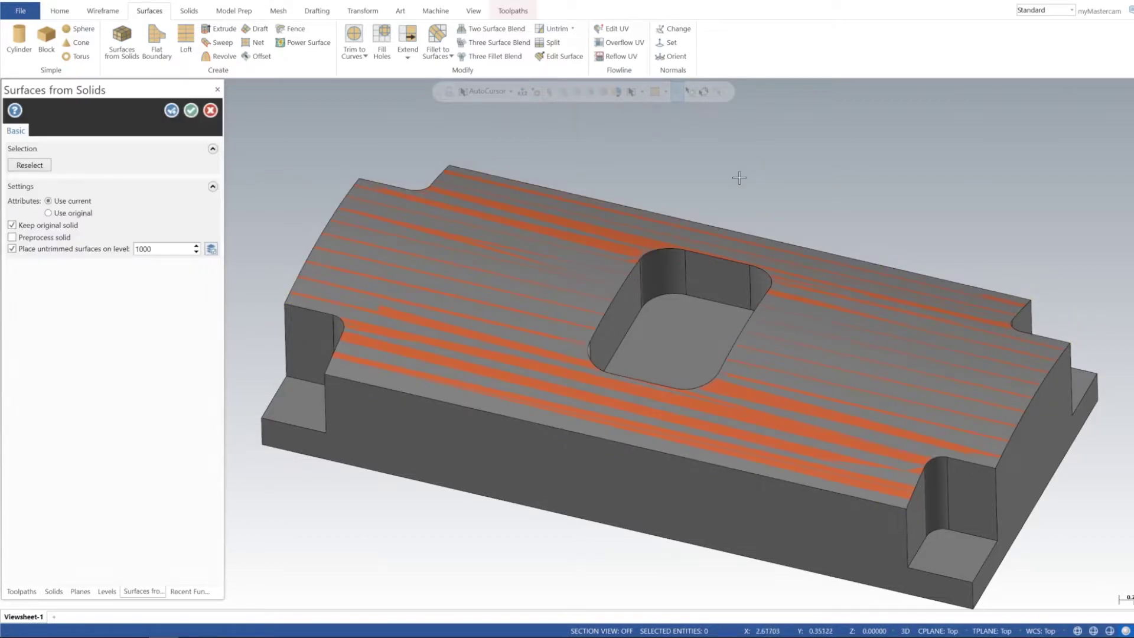
pyautogui.click(191, 109)
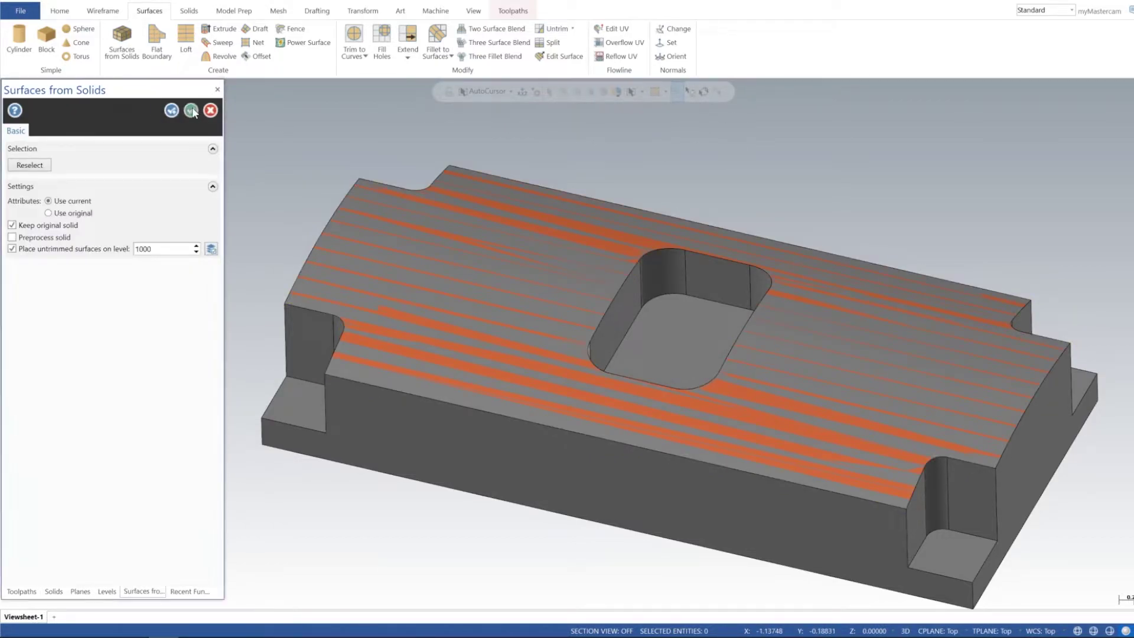
# Move the extracted surface onto level 2 with Change Levels
pyautogui.rightClick(832, 125)
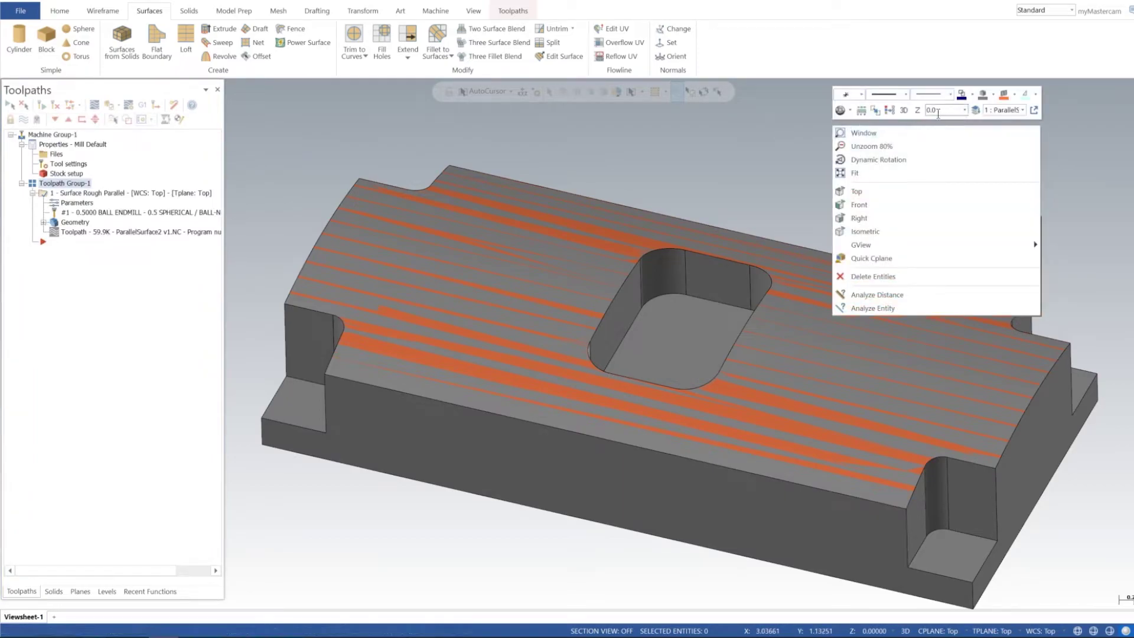
pyautogui.click(848, 133)
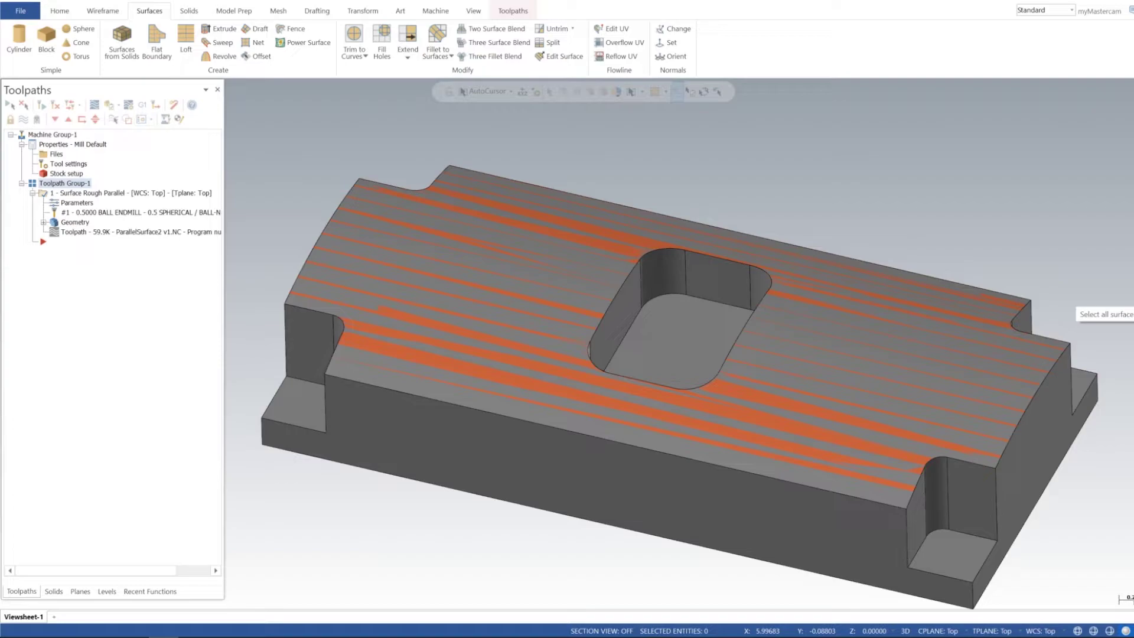
pyautogui.click(1129, 313)
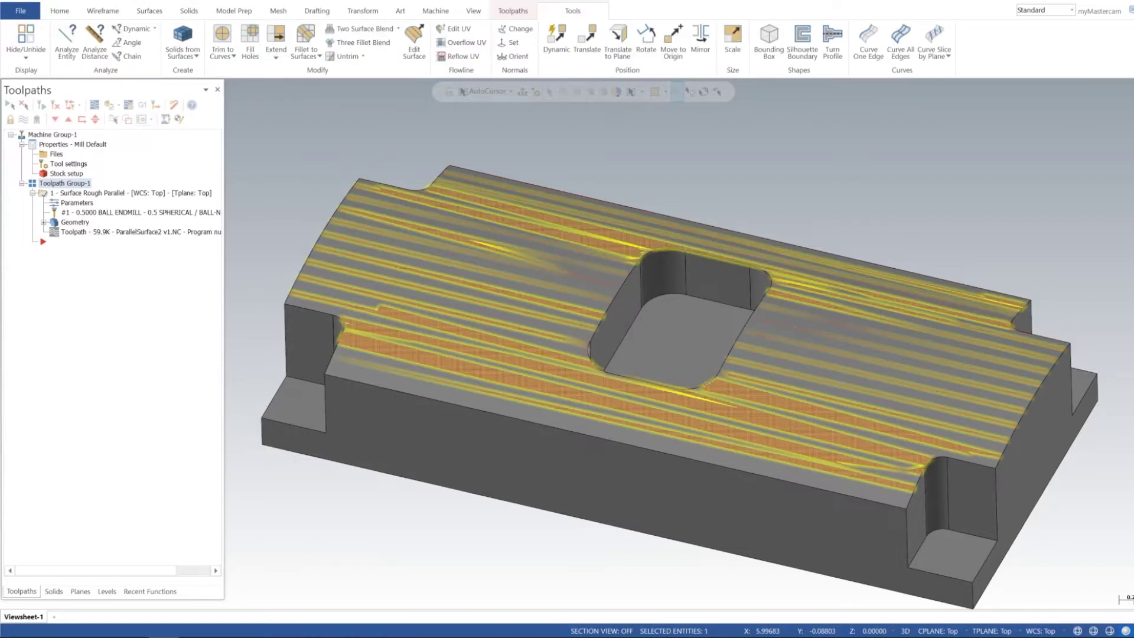
pyautogui.rightClick(751, 160)
pyautogui.click(897, 155)
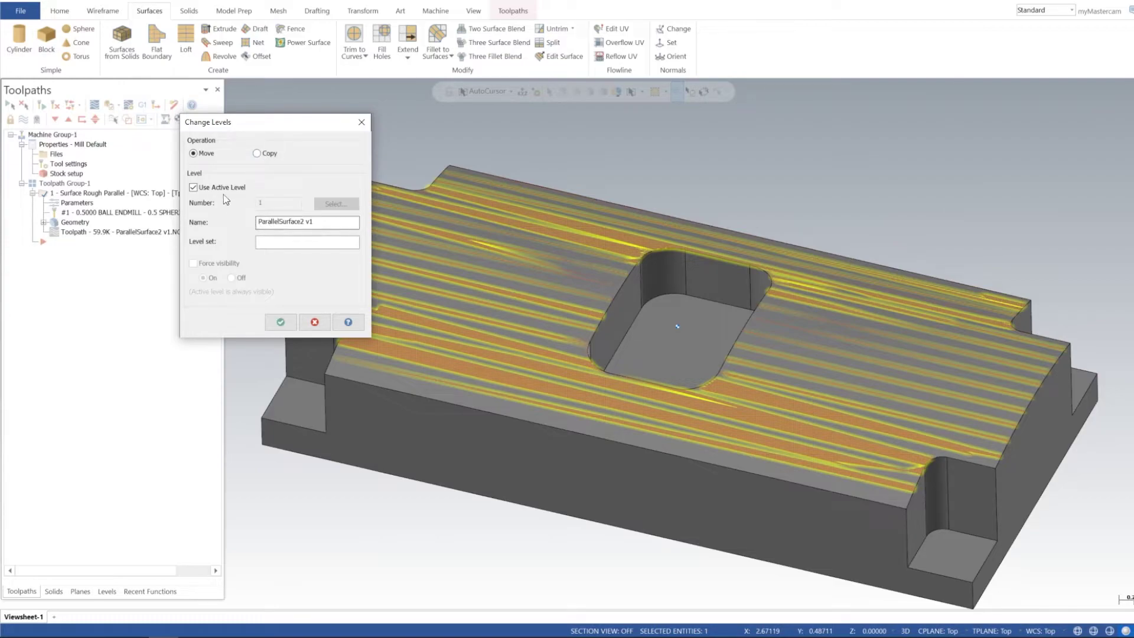
pyautogui.click(193, 187)
pyautogui.write('2')
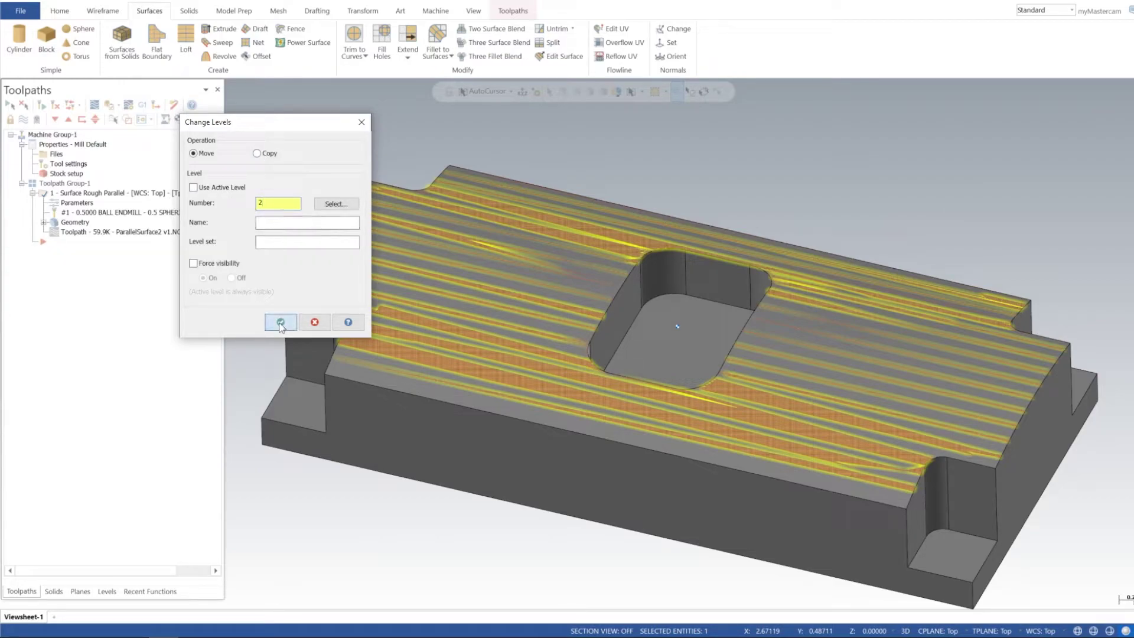
pyautogui.click(280, 325)
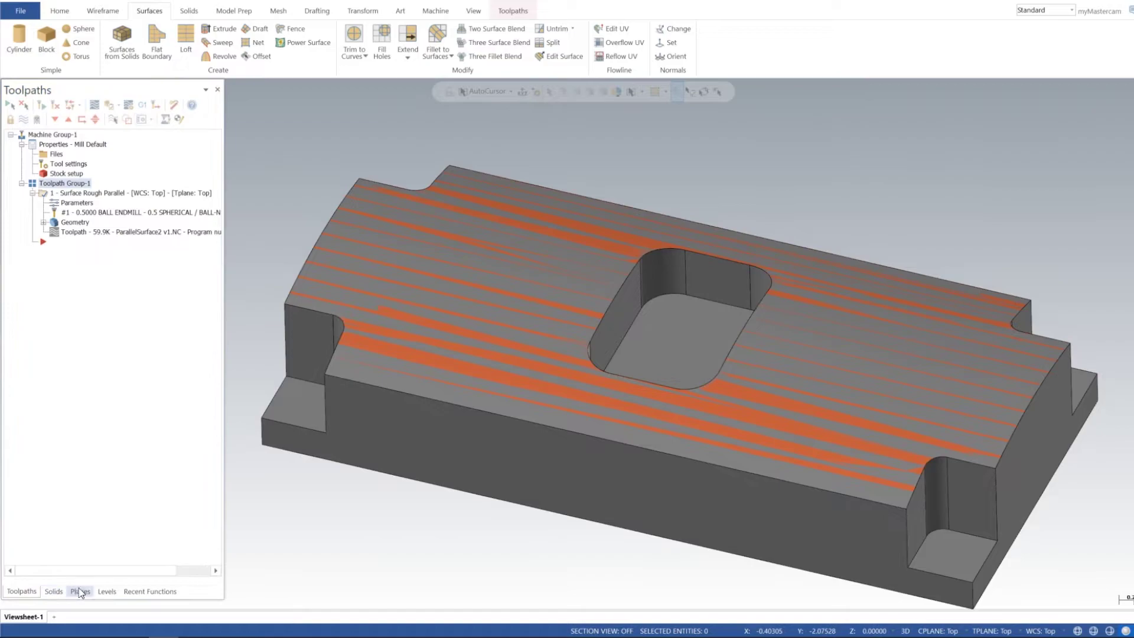
# Make level 2 active and hide level 1 so the solid disappears
pyautogui.click(107, 591)
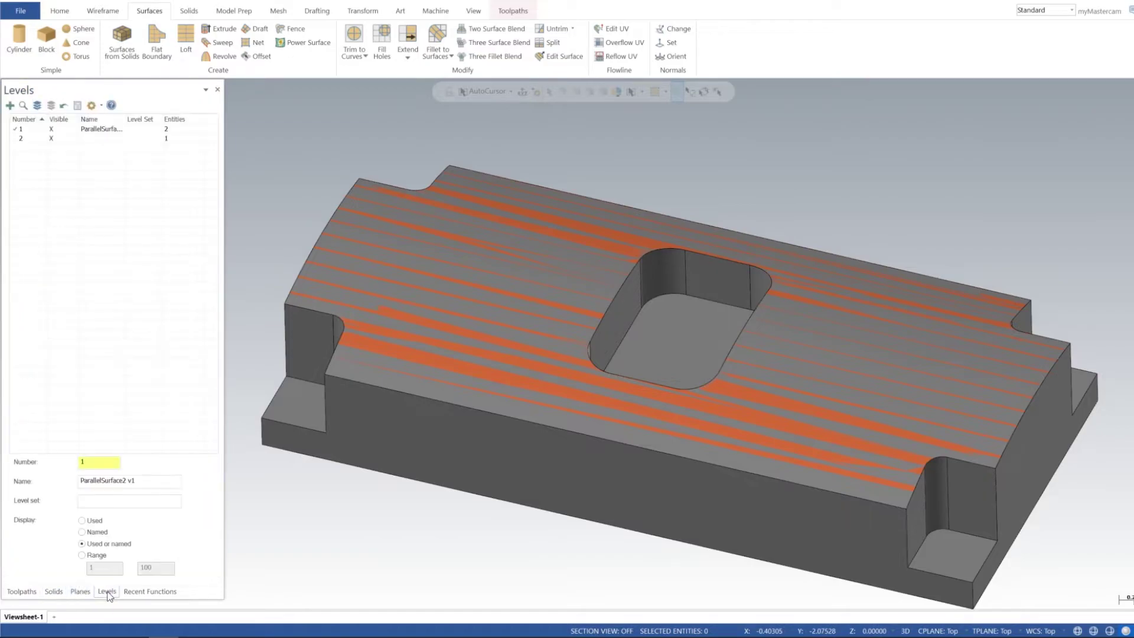
pyautogui.click(19, 139)
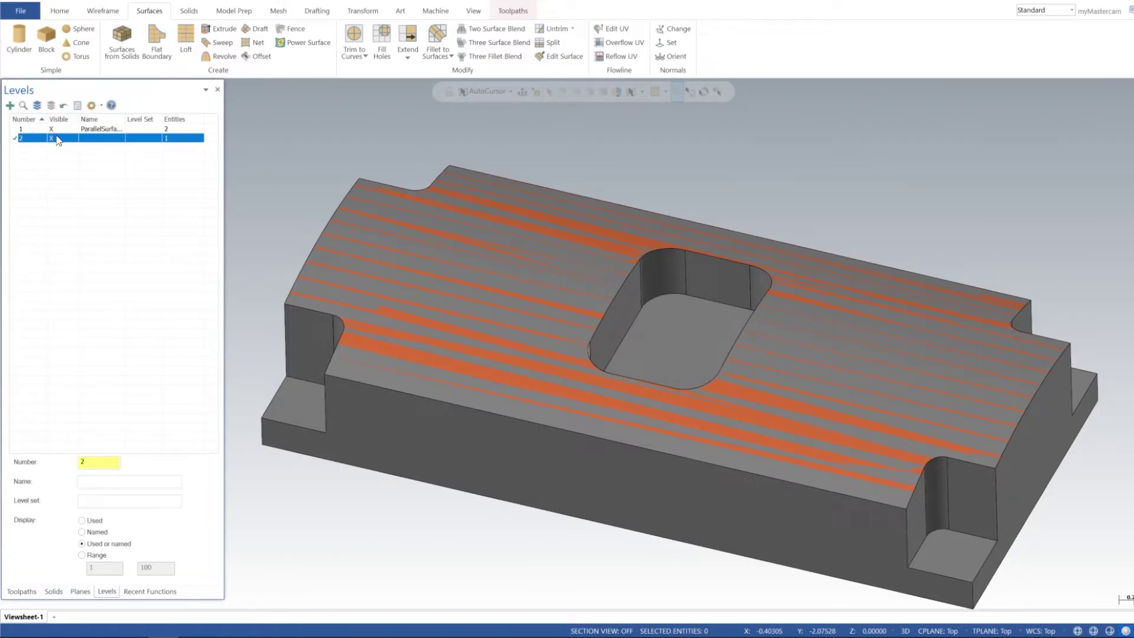
pyautogui.click(53, 129)
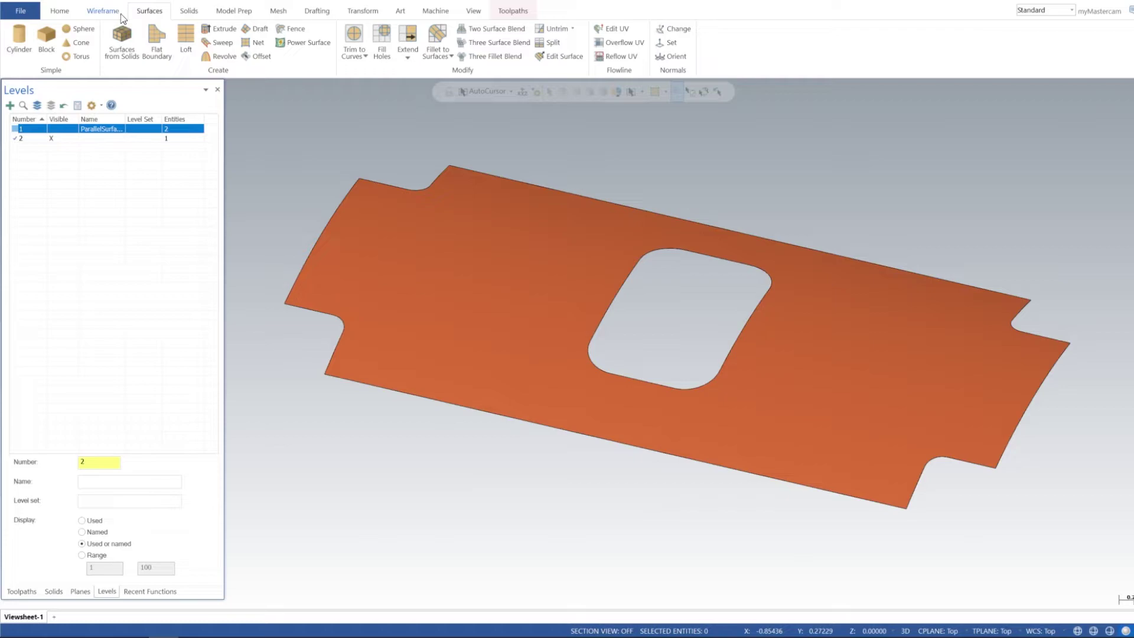
# Create curves along all edges of the top surface with Curve All Edges
pyautogui.click(104, 12)
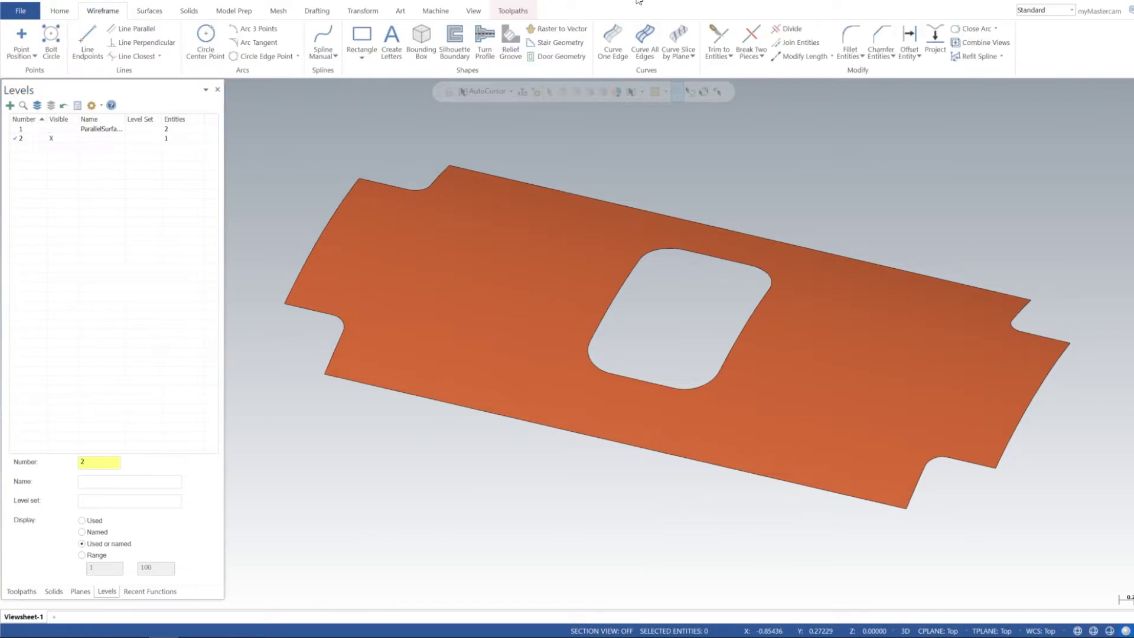
pyautogui.click(648, 38)
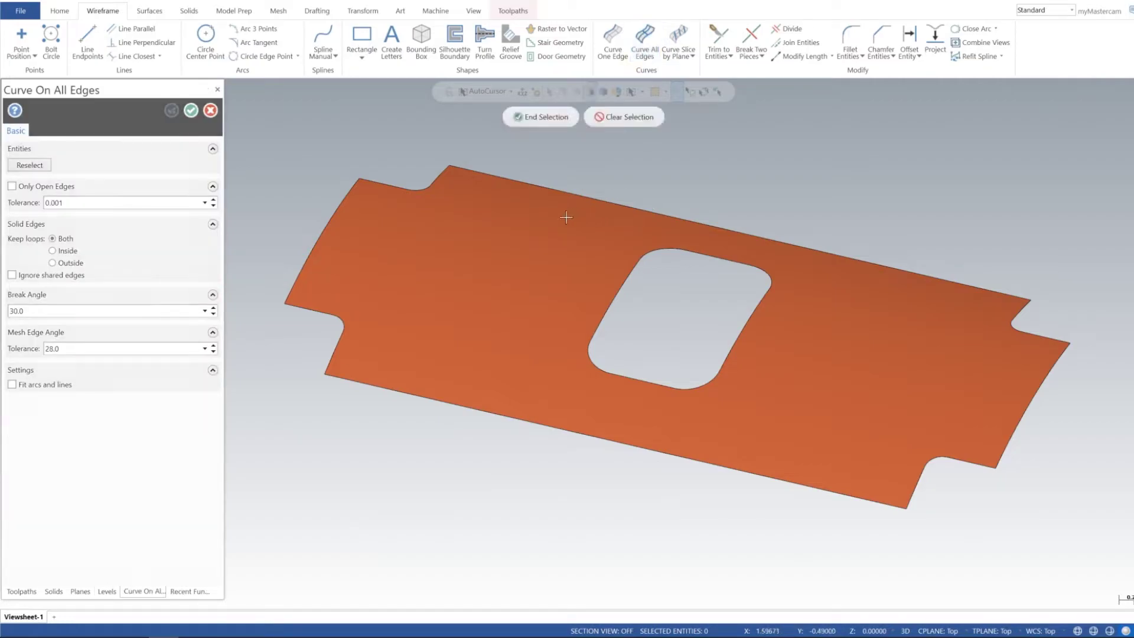
pyautogui.click(454, 179)
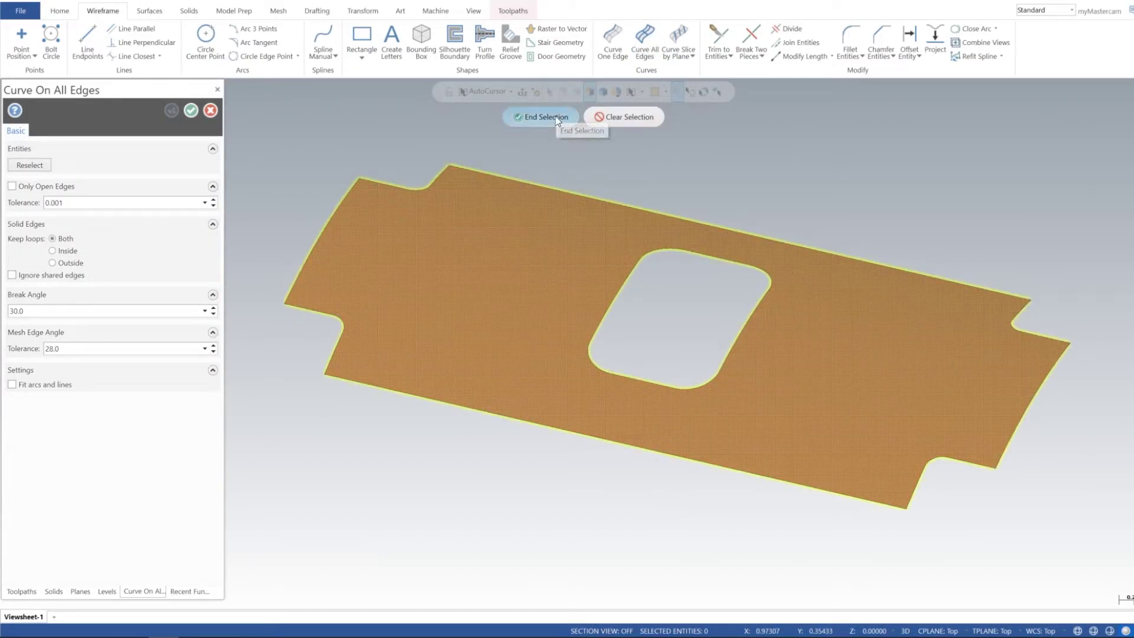
pyautogui.click(555, 116)
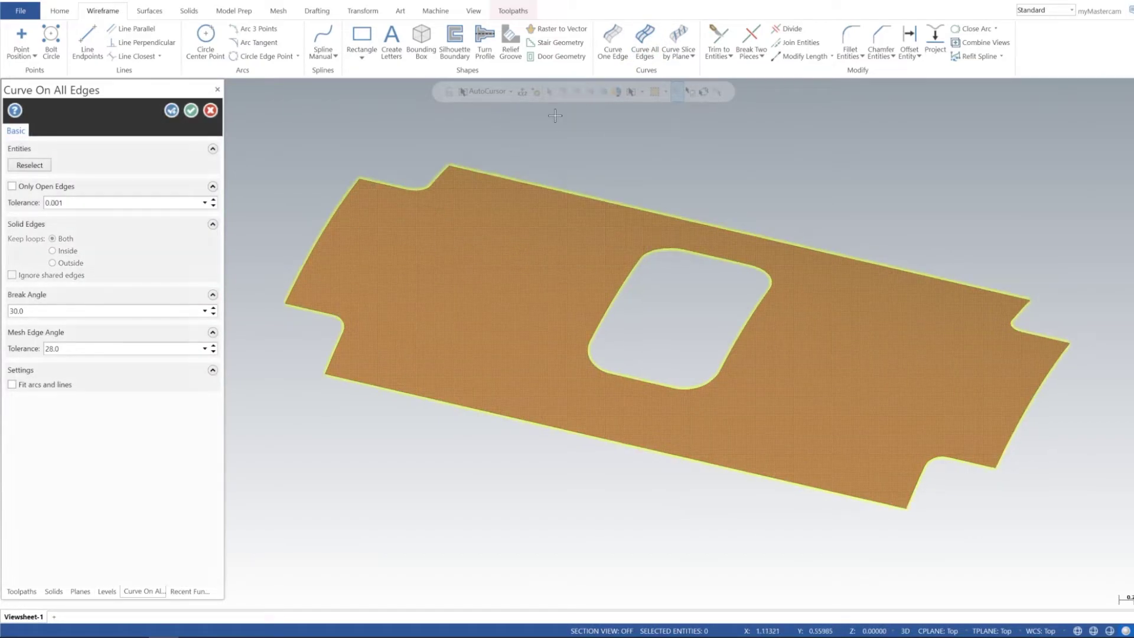
pyautogui.click(190, 111)
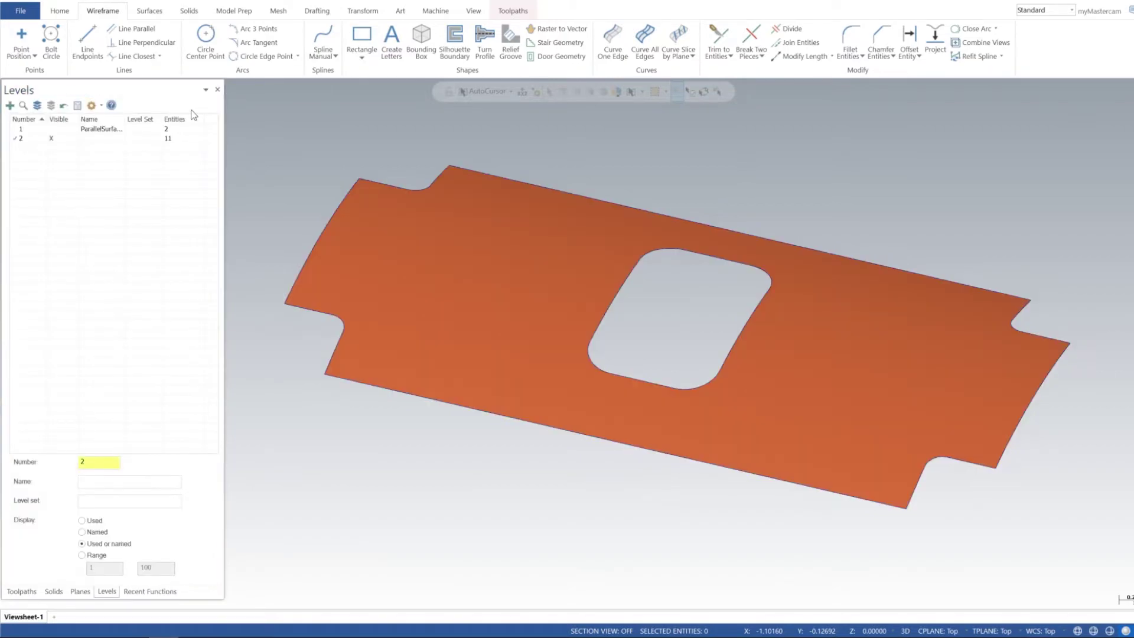
pyautogui.moveTo(587, 260); pyautogui.dragTo(551, 272, button='middle')
# Build a Power Surface from the pocket's chained edge loop to close its opening
pyautogui.click(149, 11)
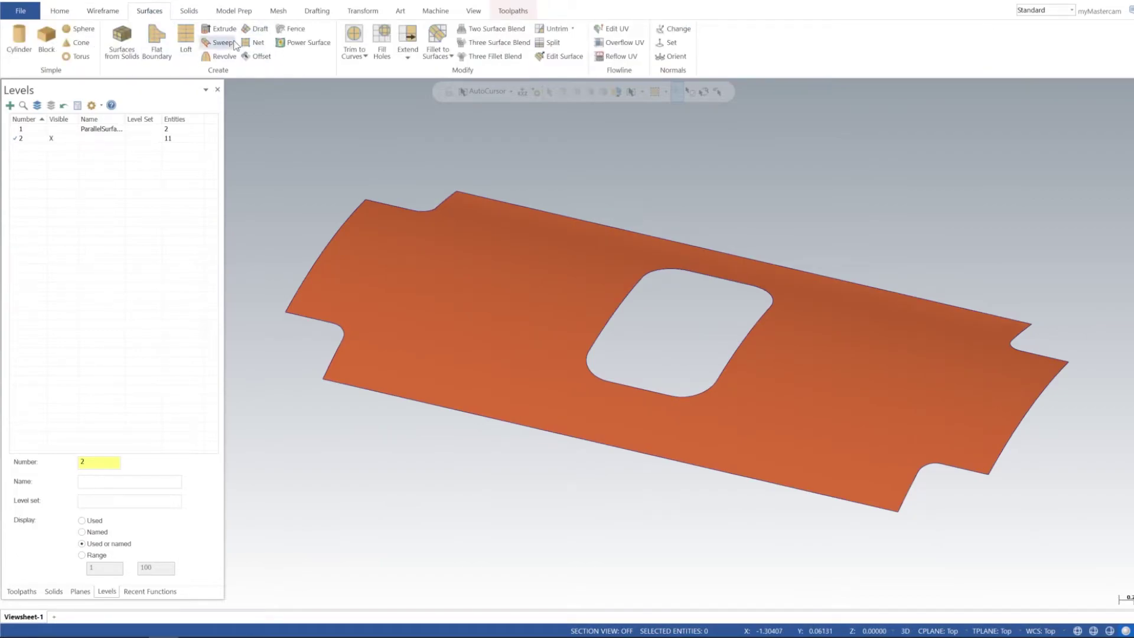
pyautogui.click(304, 42)
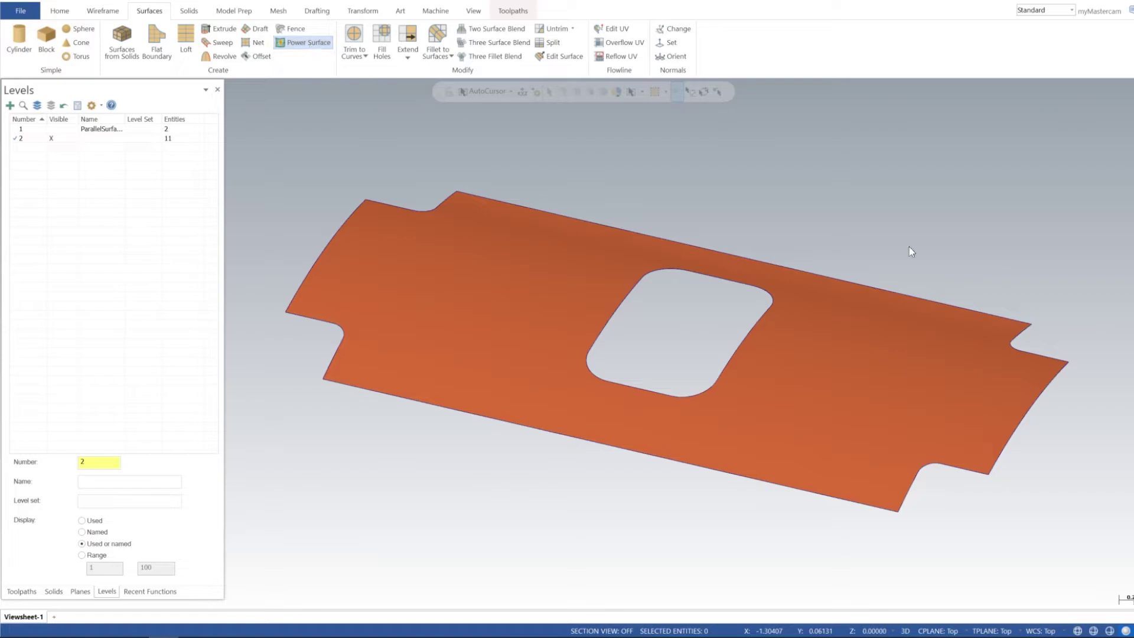
pyautogui.click(628, 297)
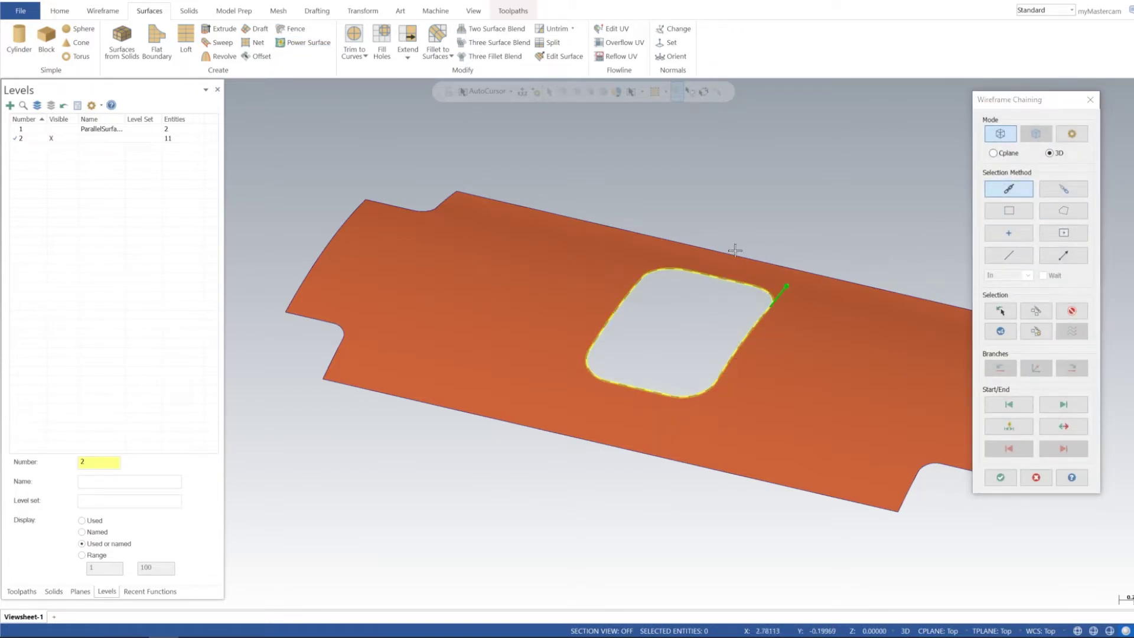
pyautogui.click(1000, 477)
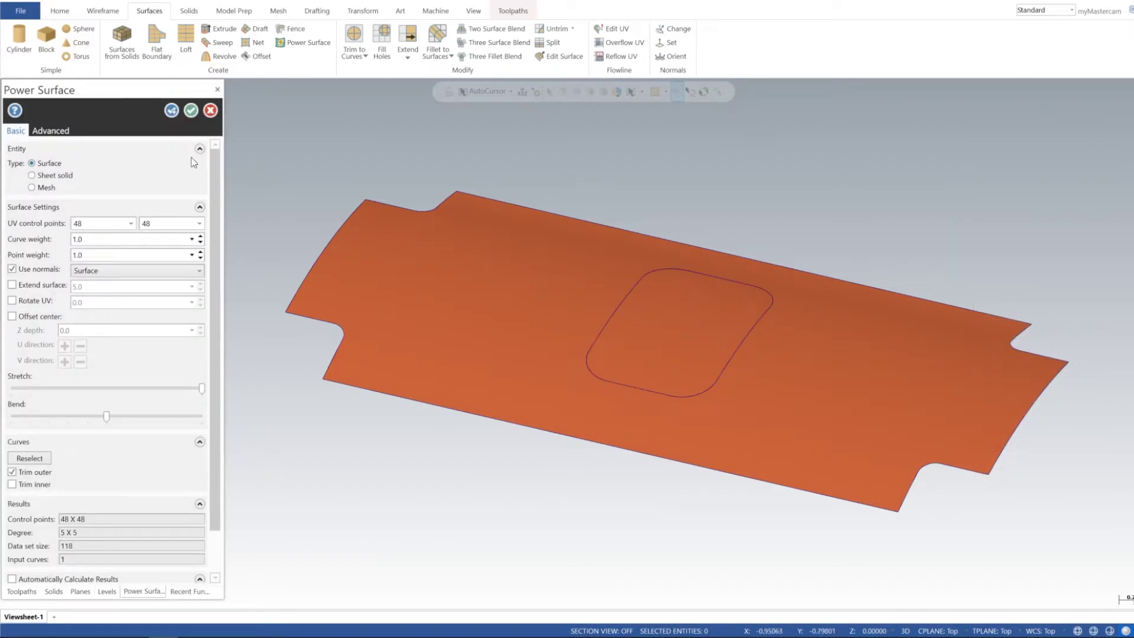
pyautogui.click(191, 111)
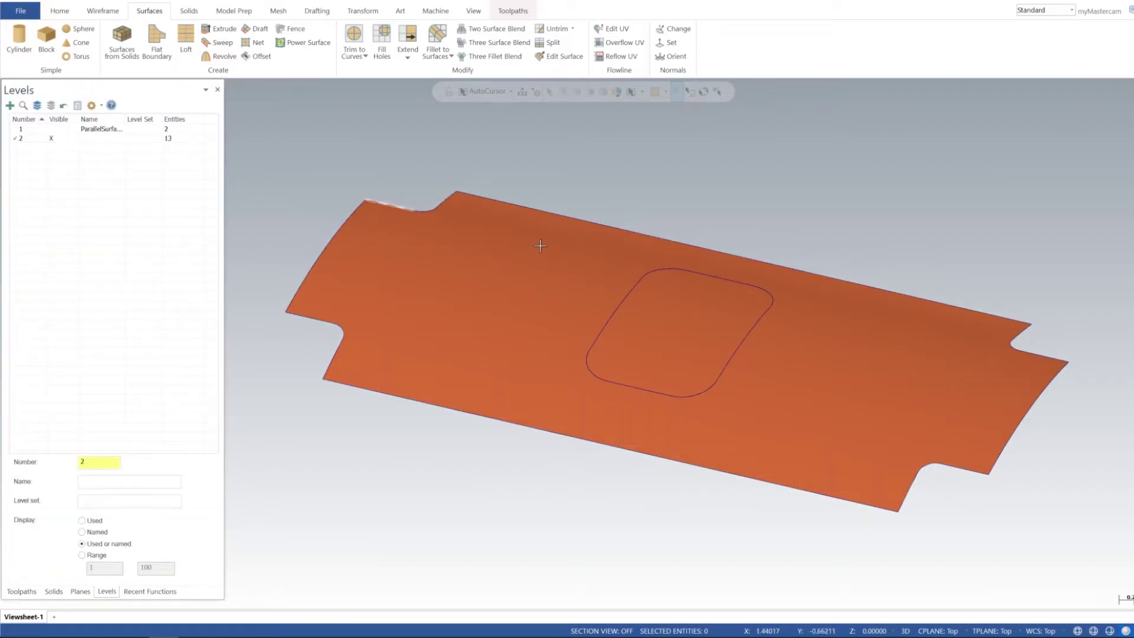
# Fill the left and bottom-right corner notches of the top surface with patches, bringing level 2 to 16 entities
pyautogui.click(378, 39)
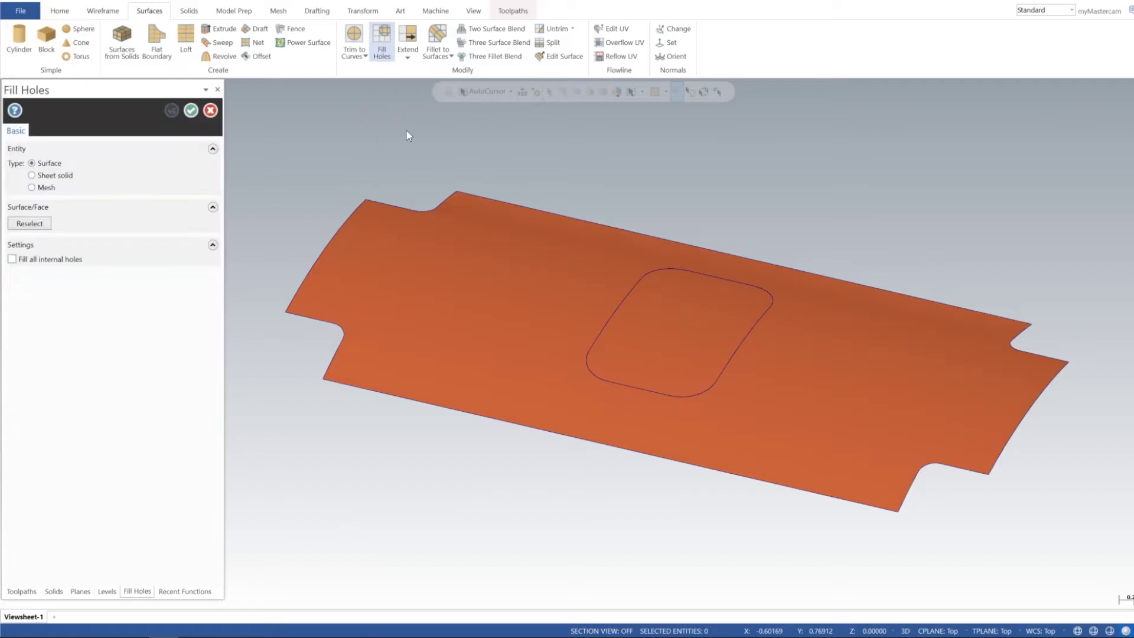
pyautogui.click(425, 252)
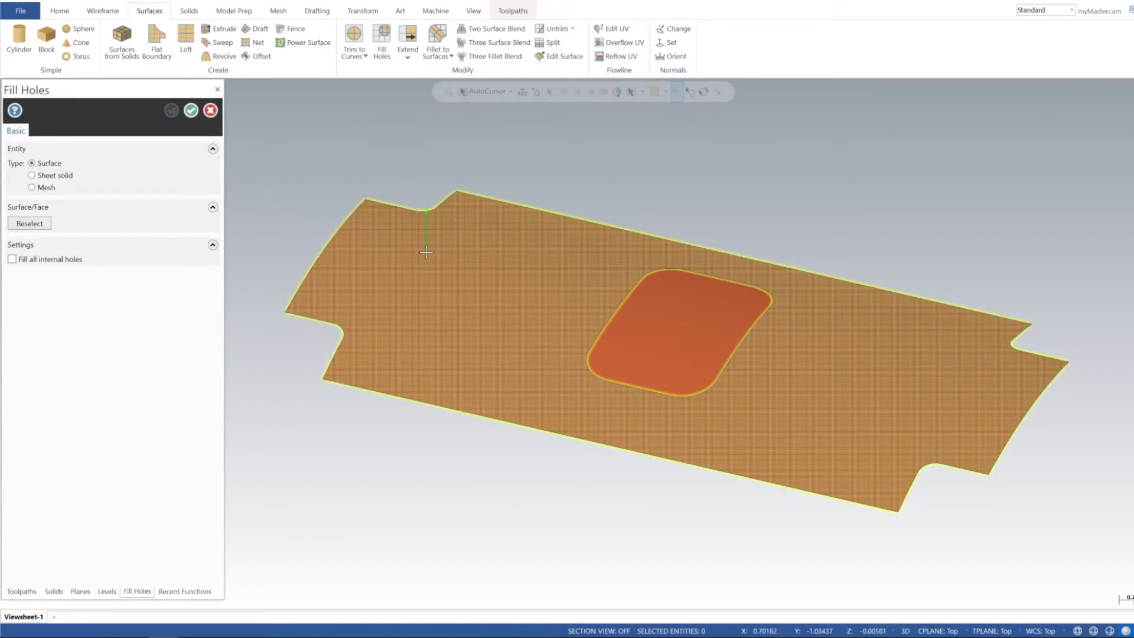
pyautogui.click(394, 203)
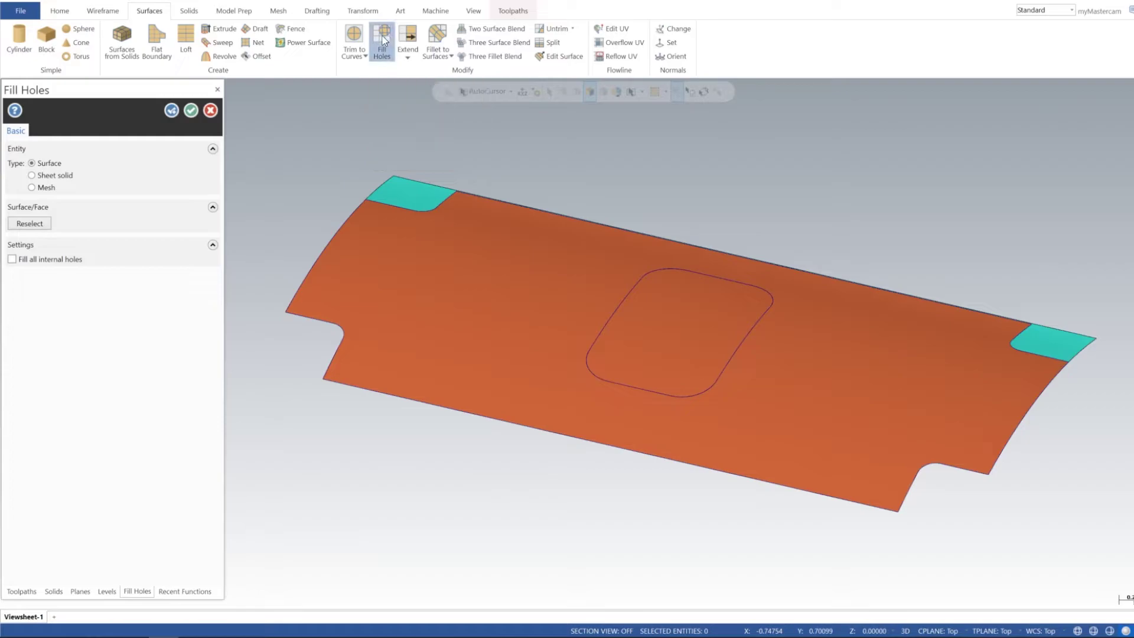
pyautogui.click(352, 311)
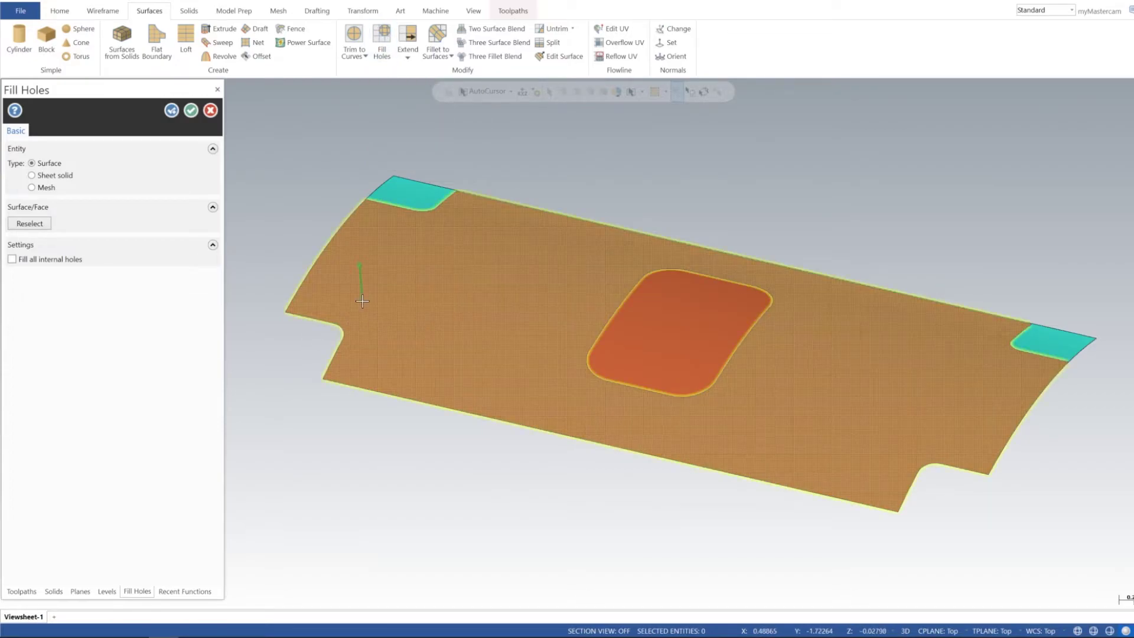
pyautogui.click(301, 330)
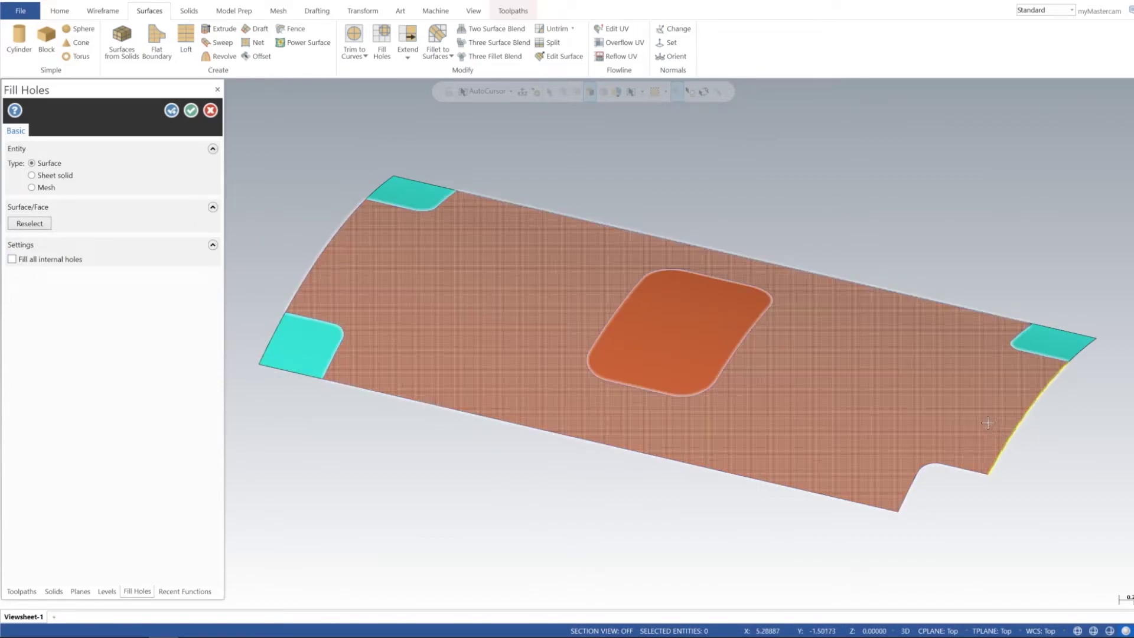
pyautogui.click(987, 423)
pyautogui.click(951, 477)
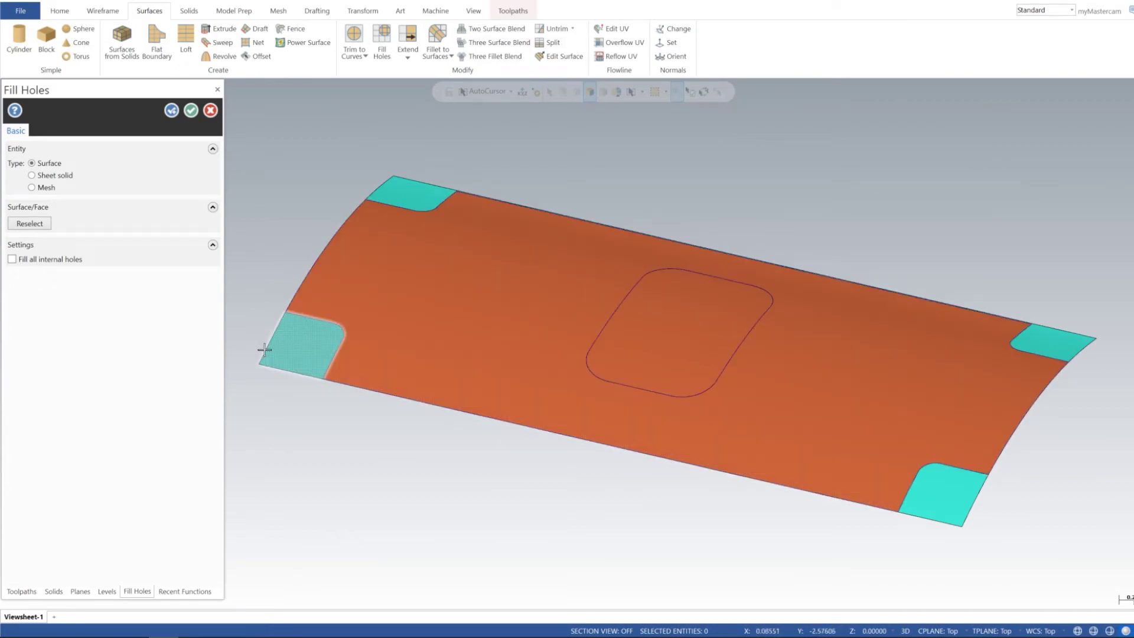
pyautogui.click(196, 109)
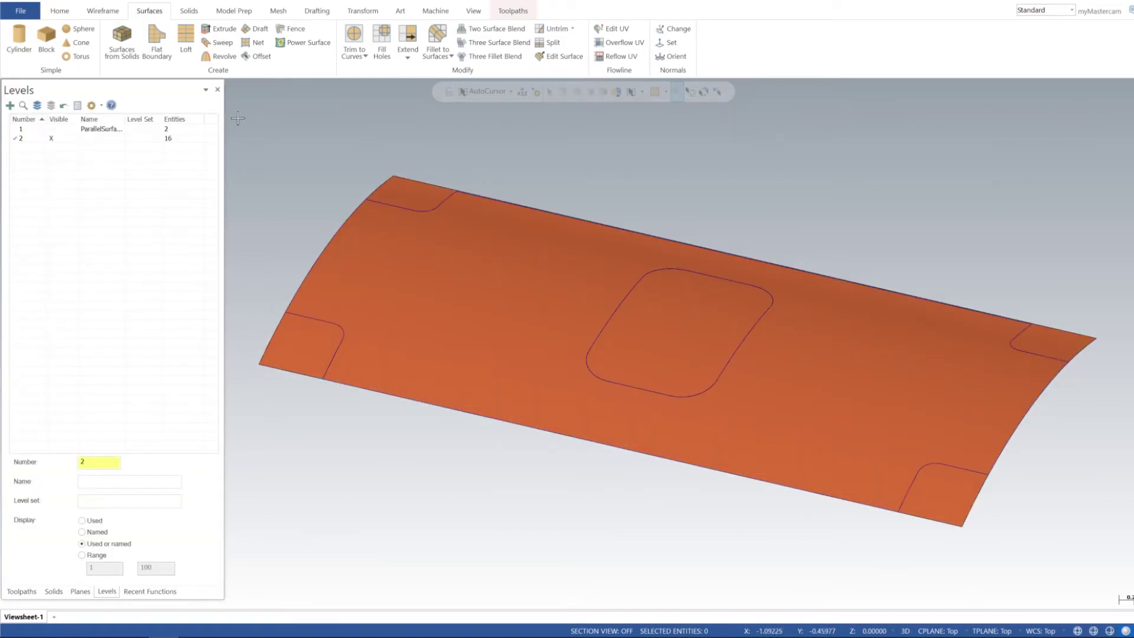
pyautogui.moveTo(713, 247)
pyautogui.mouseDown(button='middle')
pyautogui.moveTo(721, 195)
pyautogui.moveTo(701, 230)
pyautogui.moveTo(701, 190)
pyautogui.moveTo(674, 224)
pyautogui.moveTo(666, 294)
pyautogui.moveTo(679, 230)
pyautogui.mouseUp(button='middle')
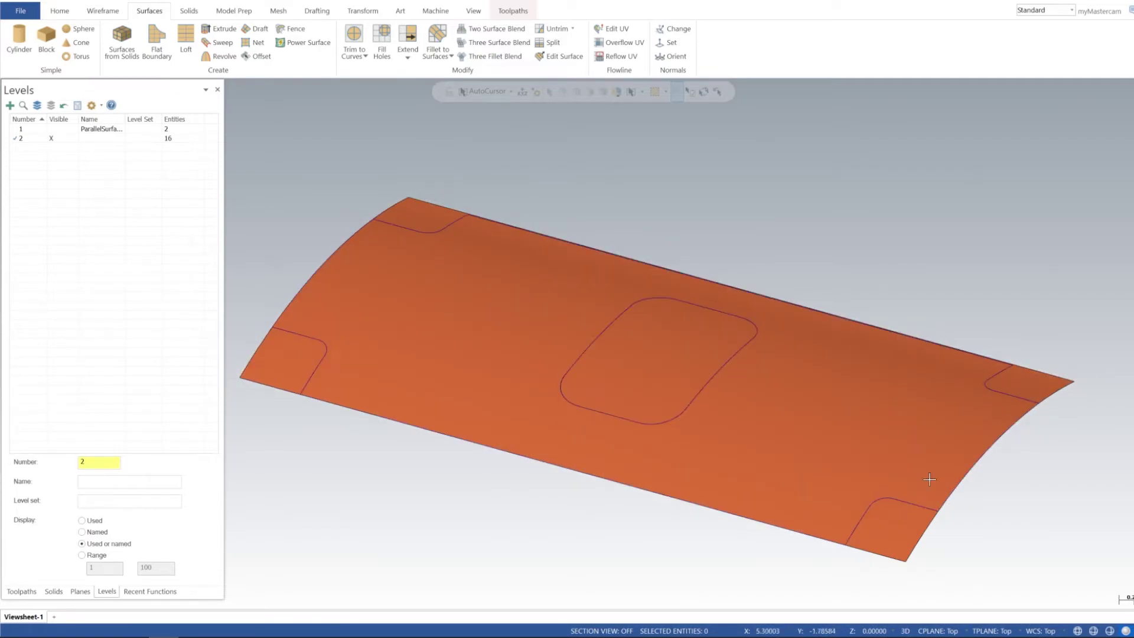
# Replace the toolpath's drive surface with the main top surface plus the centre and corner patches
pyautogui.click(24, 591)
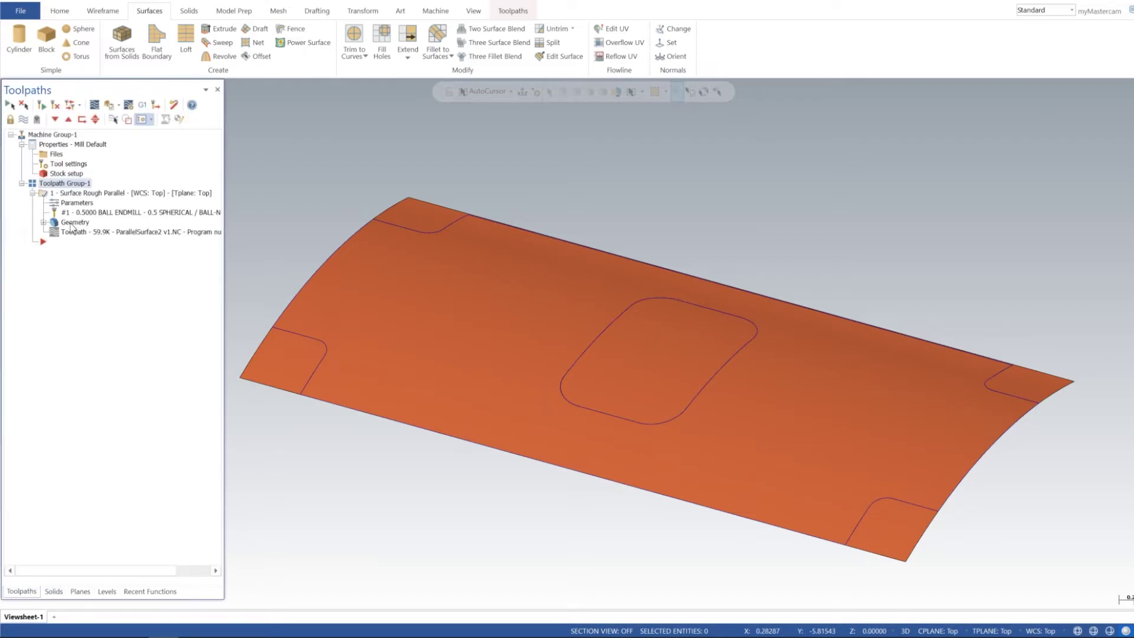
pyautogui.click(71, 224)
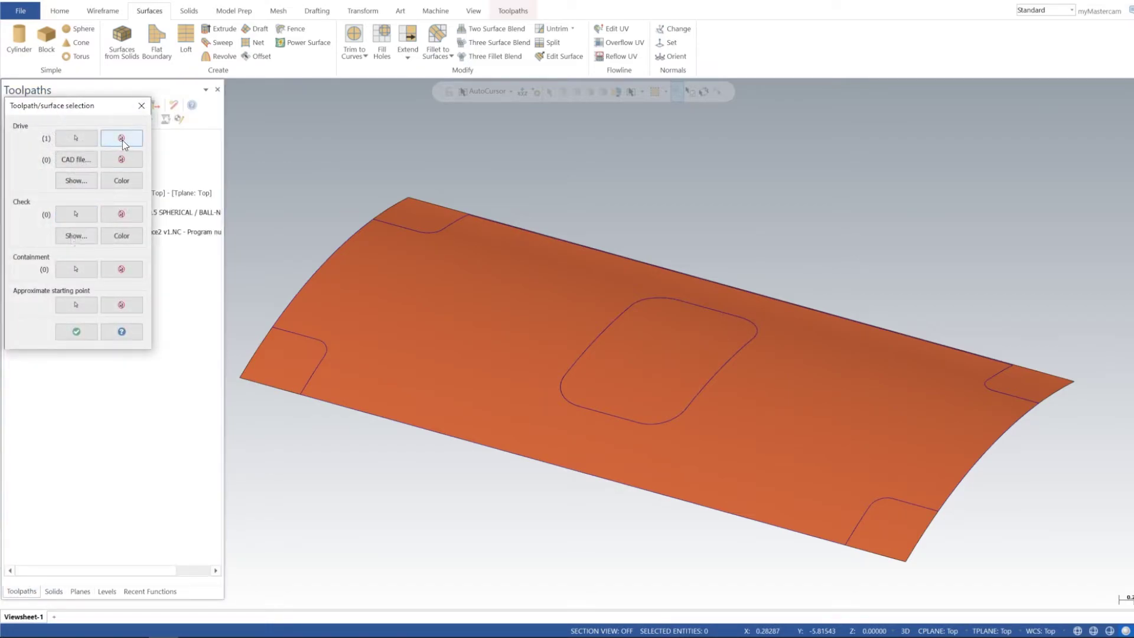
pyautogui.click(122, 139)
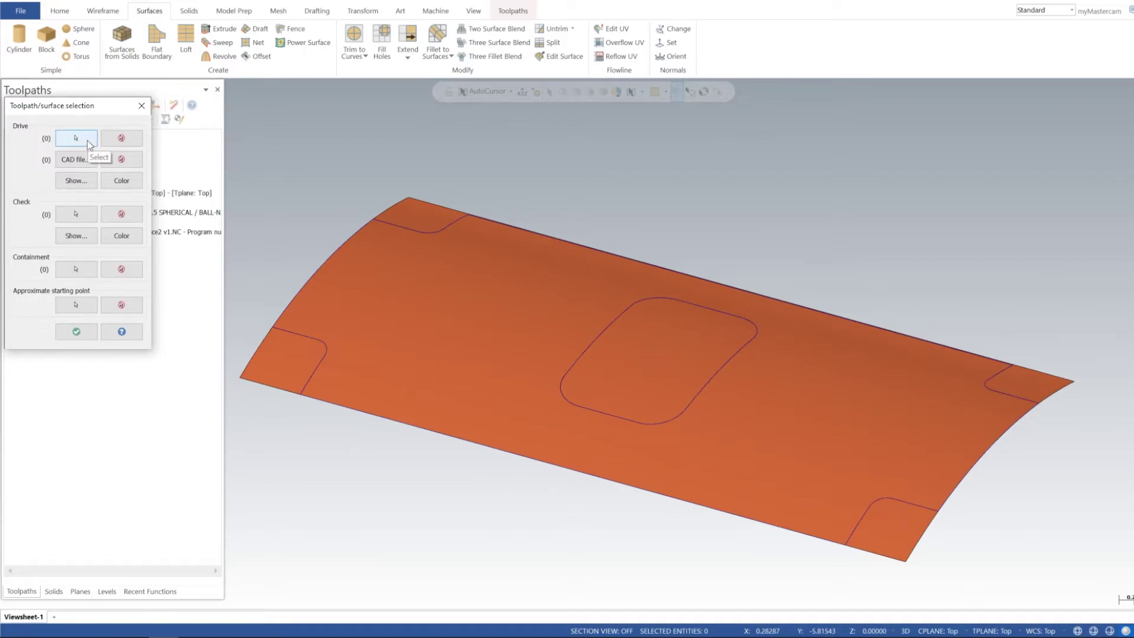
pyautogui.click(87, 143)
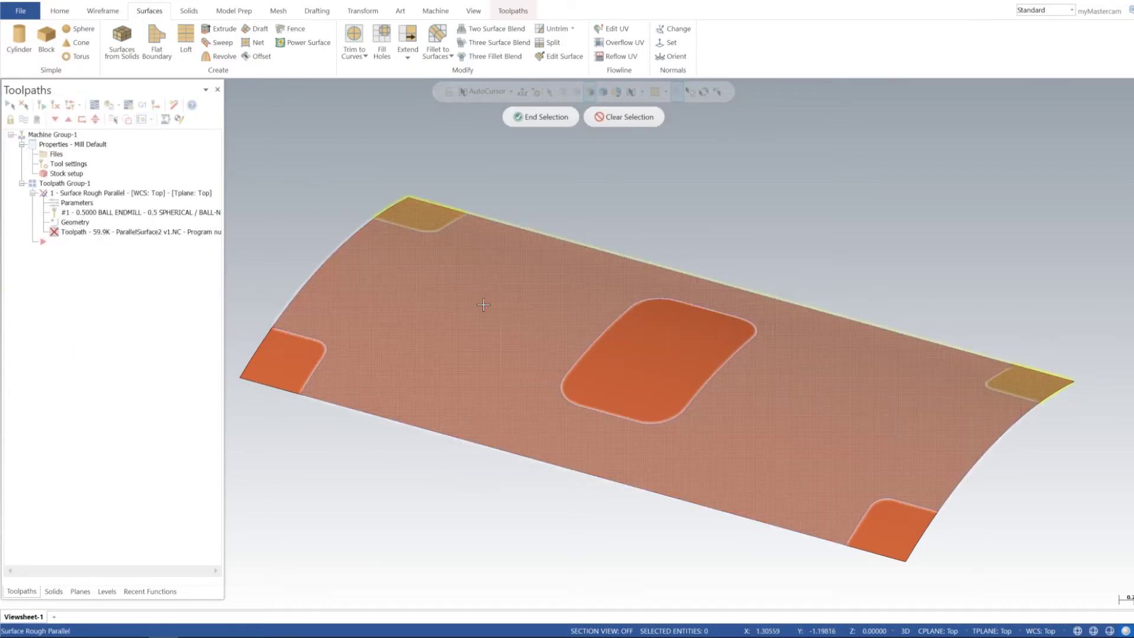
pyautogui.click(483, 304)
pyautogui.click(656, 360)
pyautogui.click(283, 360)
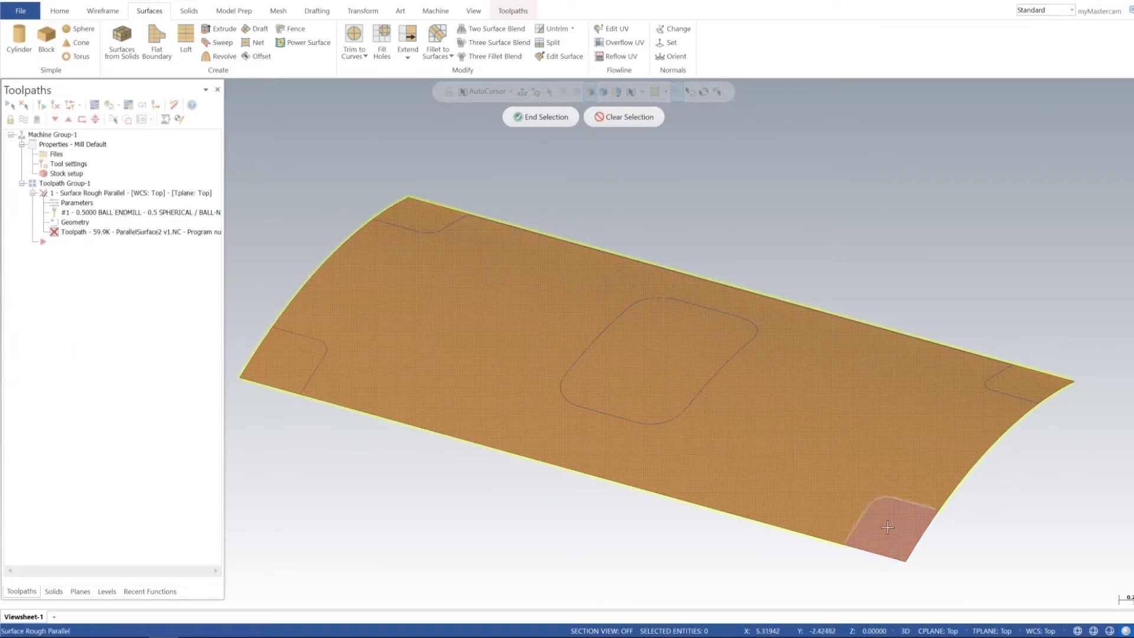
pyautogui.click(887, 528)
pyautogui.click(542, 117)
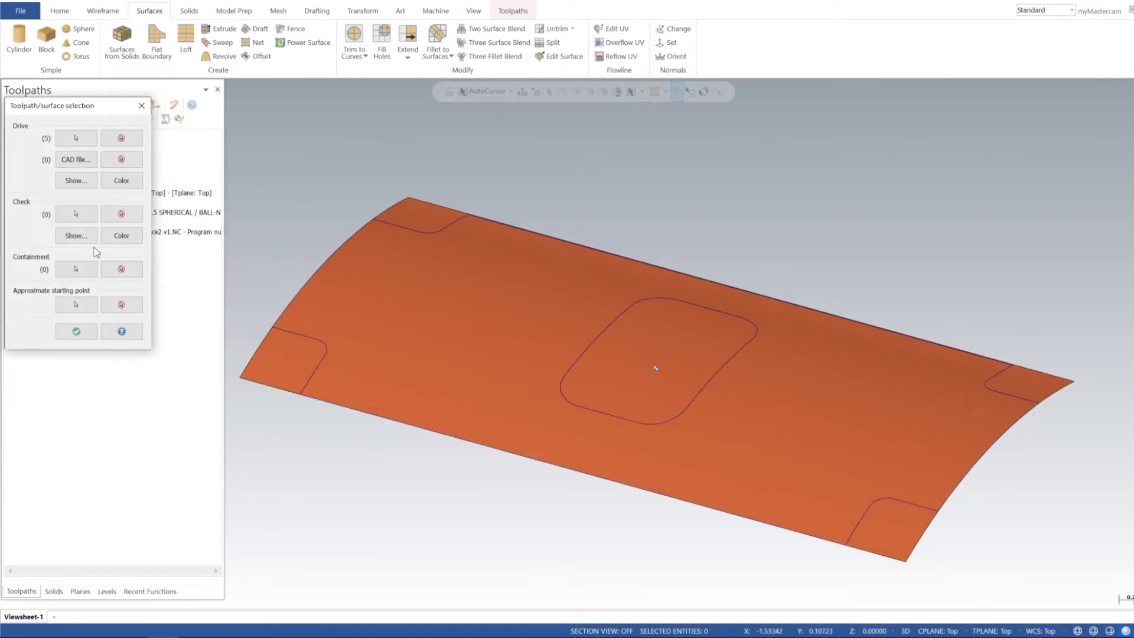
pyautogui.click(76, 331)
# Regenerate Toolpath Group-1 and view the passes nearly edge-on
pyautogui.click(56, 184)
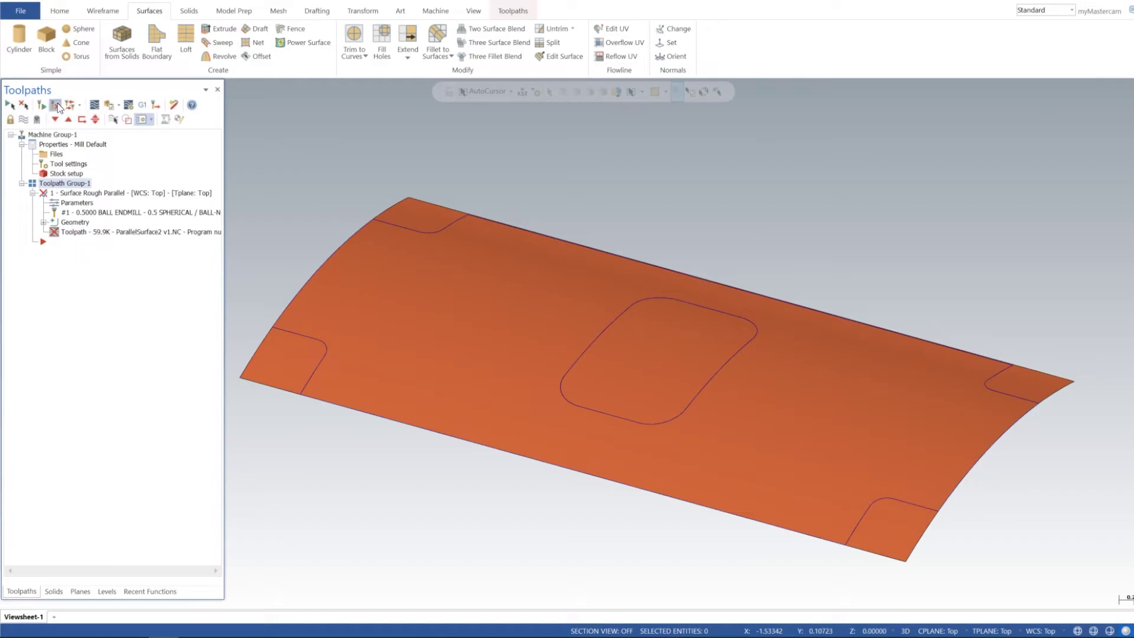
pyautogui.click(56, 106)
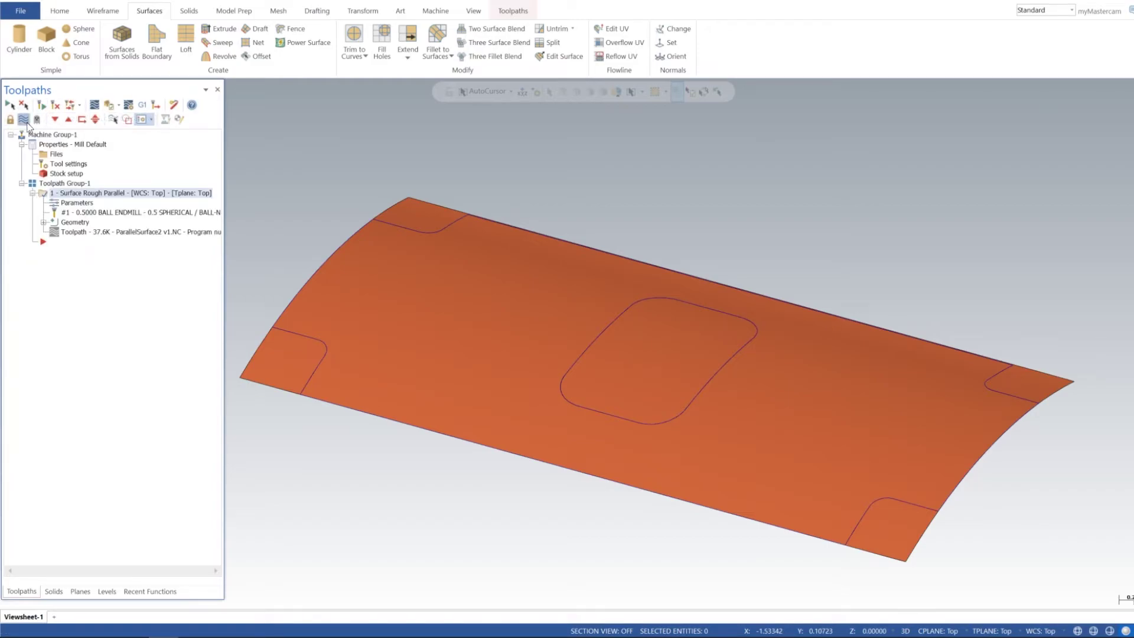
pyautogui.moveTo(738, 248); pyautogui.dragTo(873, 520, button='middle')
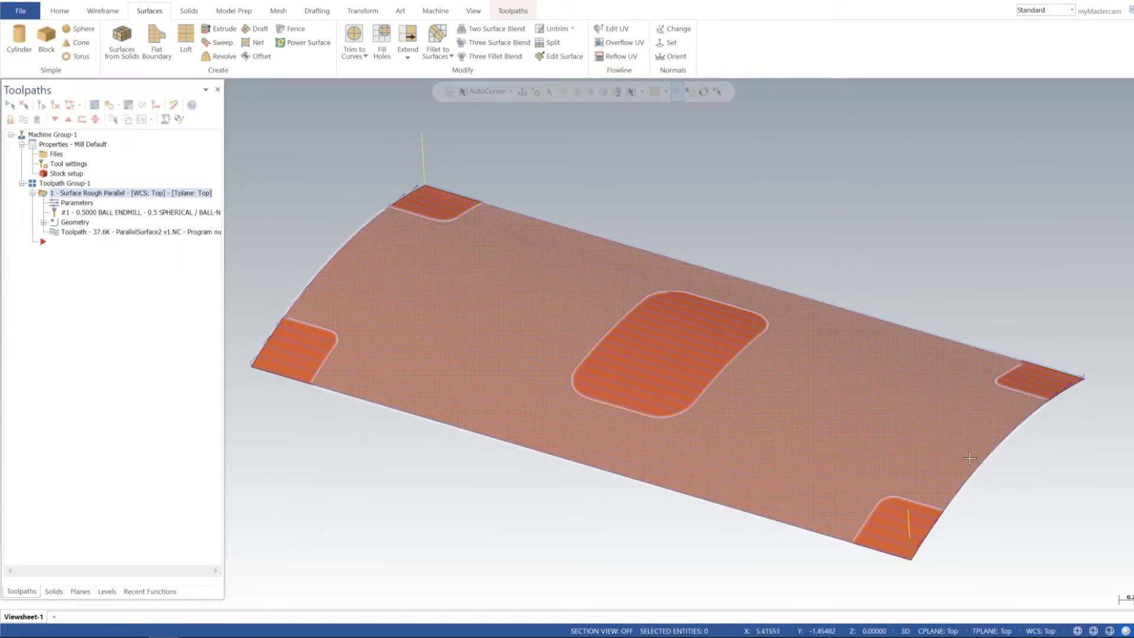
pyautogui.keyDown('ctrl'); pyautogui.moveTo(969, 458); pyautogui.dragTo(933, 455, button='middle'); pyautogui.keyUp('ctrl')
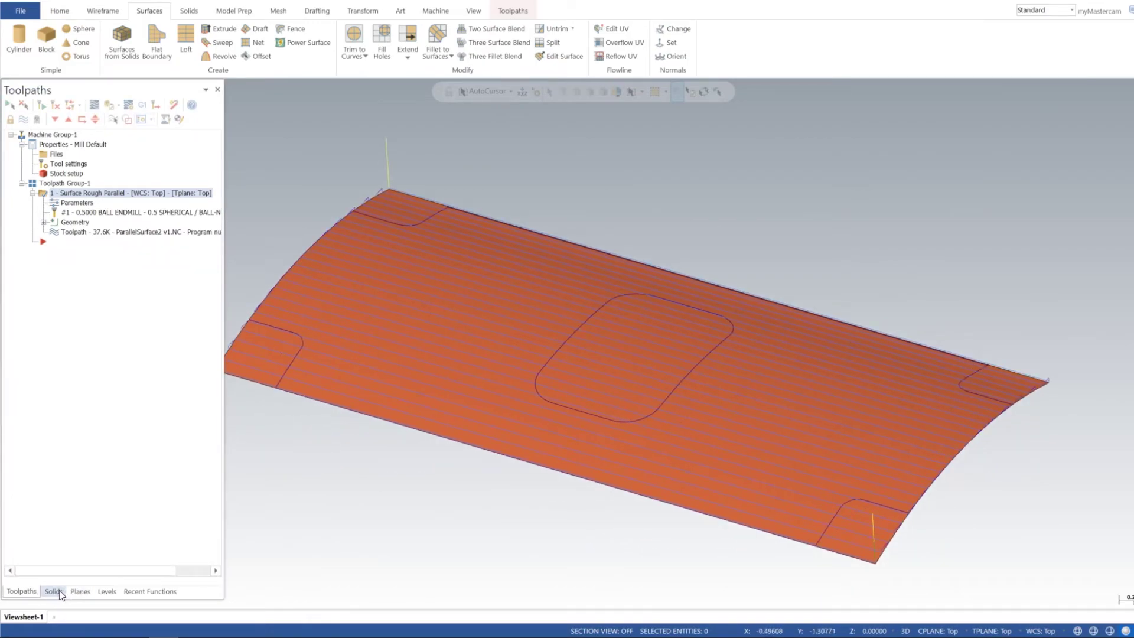
# Make level 1 the main level, hide level 2, and inspect the passes over the pocket
pyautogui.click(106, 591)
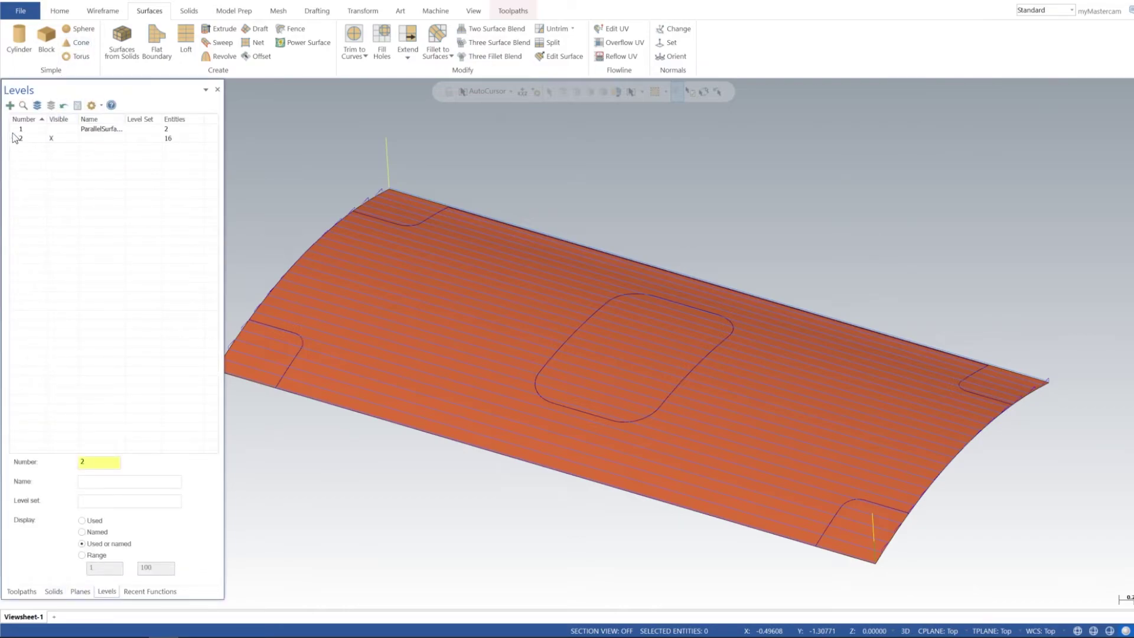
pyautogui.click(34, 132)
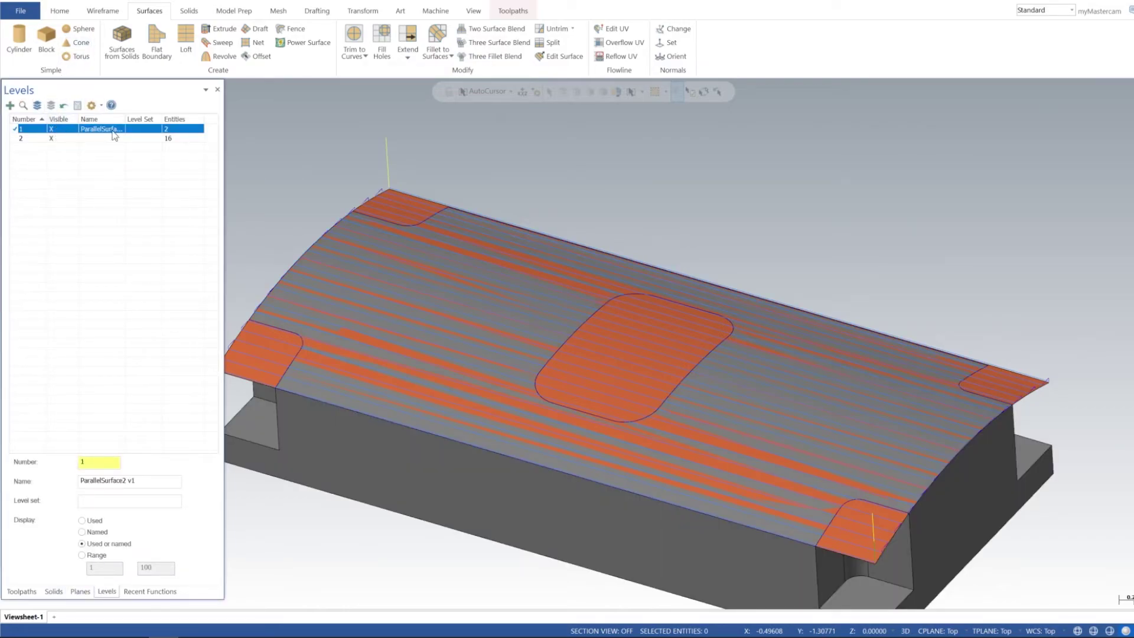
pyautogui.click(57, 139)
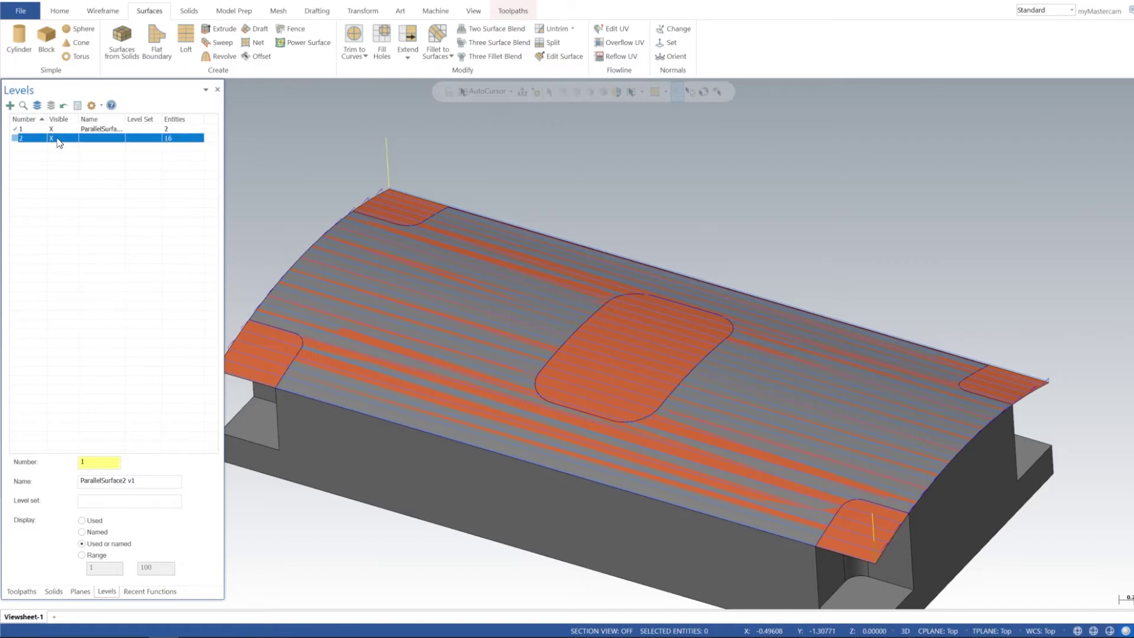
pyautogui.moveTo(563, 231); pyautogui.dragTo(475, 249, button='middle')
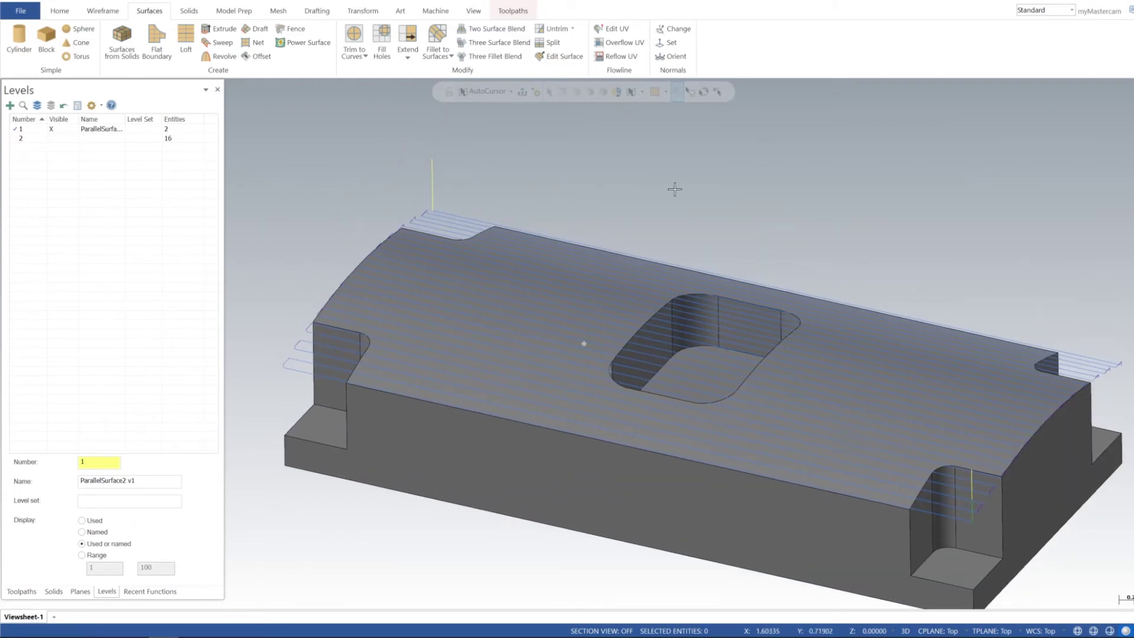
pyautogui.moveTo(671, 190)
pyautogui.mouseDown(button='middle')
pyautogui.moveTo(646, 297)
pyautogui.moveTo(676, 157)
pyautogui.moveTo(671, 184)
pyautogui.mouseUp(button='middle')
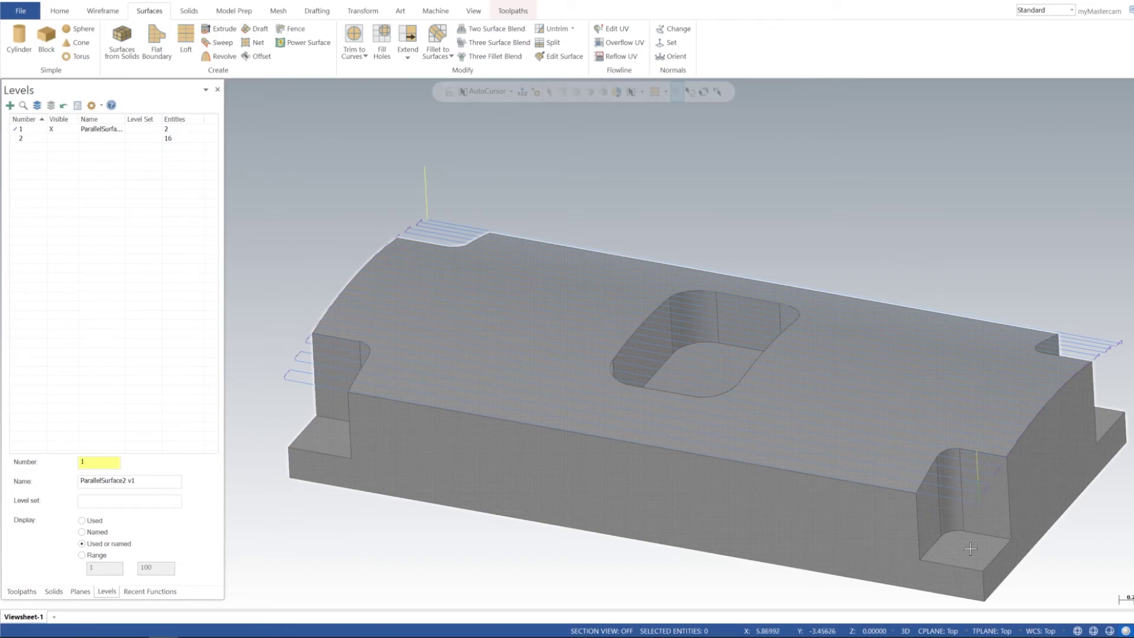
pyautogui.moveTo(657, 194); pyautogui.dragTo(638, 172, button='middle')
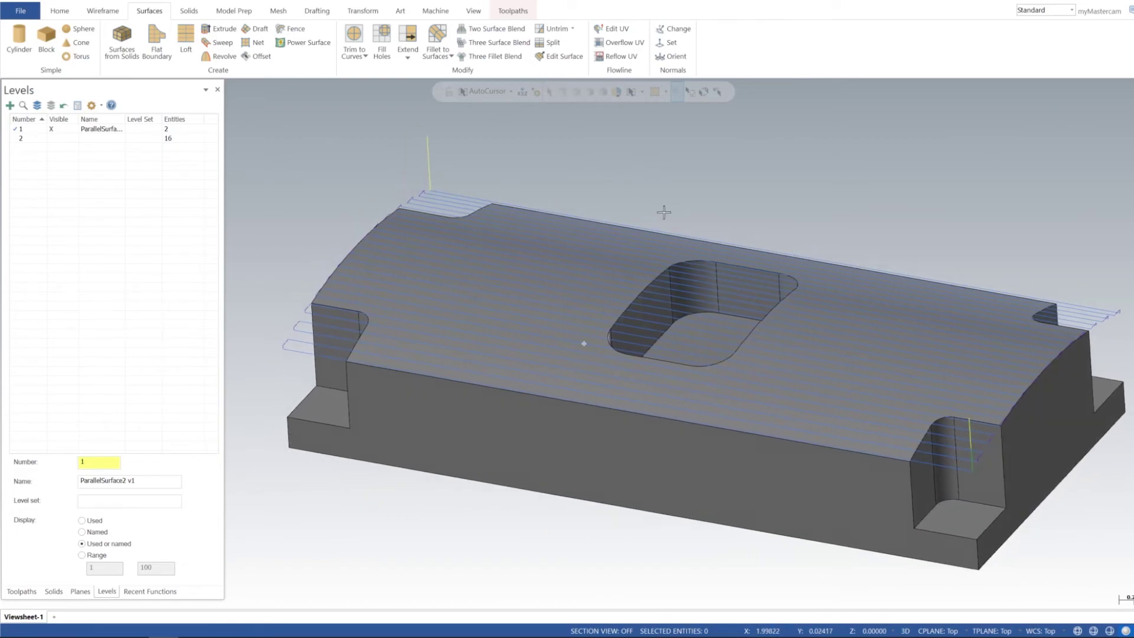
pyautogui.moveTo(663, 212); pyautogui.dragTo(655, 171, button='middle')
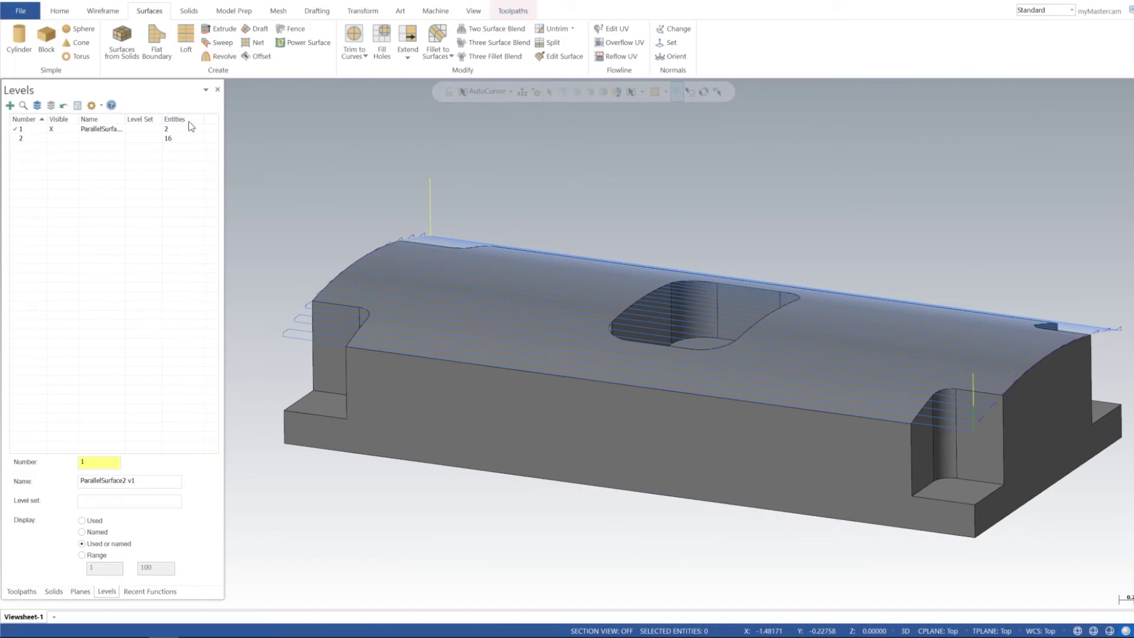
# Play the Verify simulation through all 285 moves and inspect the roughed, curved stock top
pyautogui.click(22, 591)
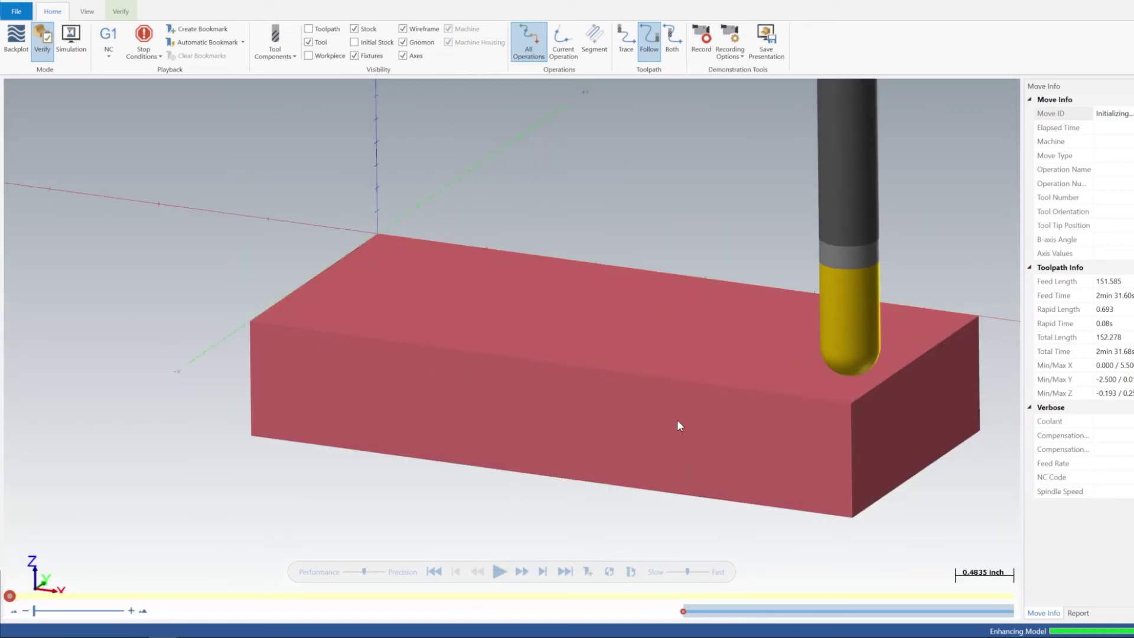
pyautogui.click(499, 571)
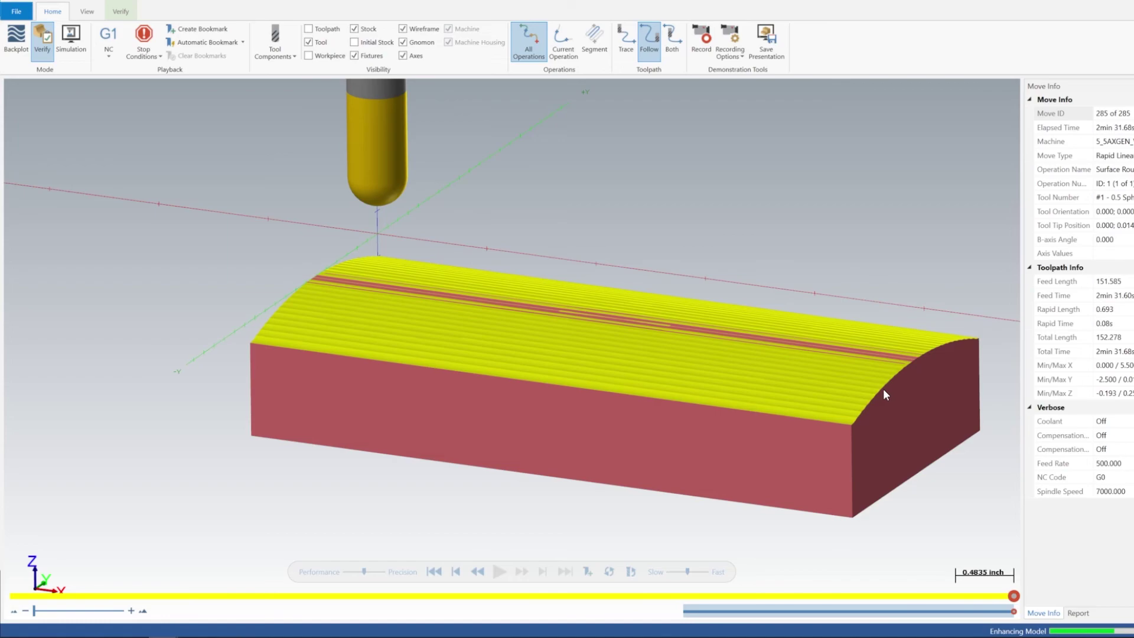
pyautogui.moveTo(883, 389); pyautogui.dragTo(721, 385, button='middle')
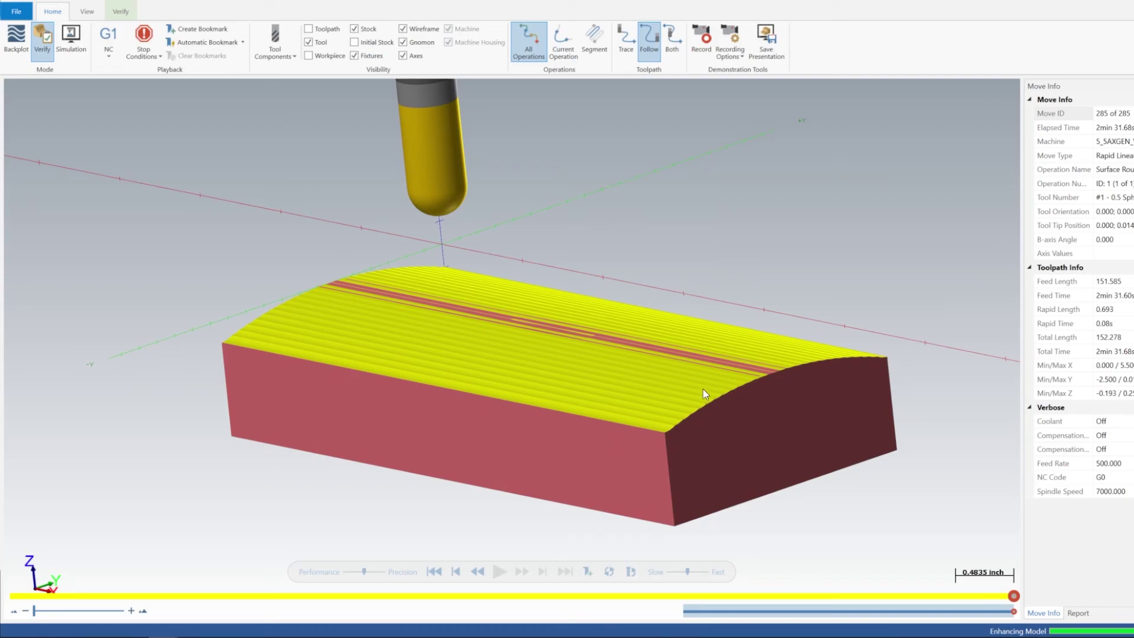
pyautogui.moveTo(654, 312)
pyautogui.mouseDown(button='middle')
pyautogui.moveTo(647, 281)
pyautogui.moveTo(660, 290)
pyautogui.mouseUp(button='middle')
pyautogui.scroll(3, 648, 313)
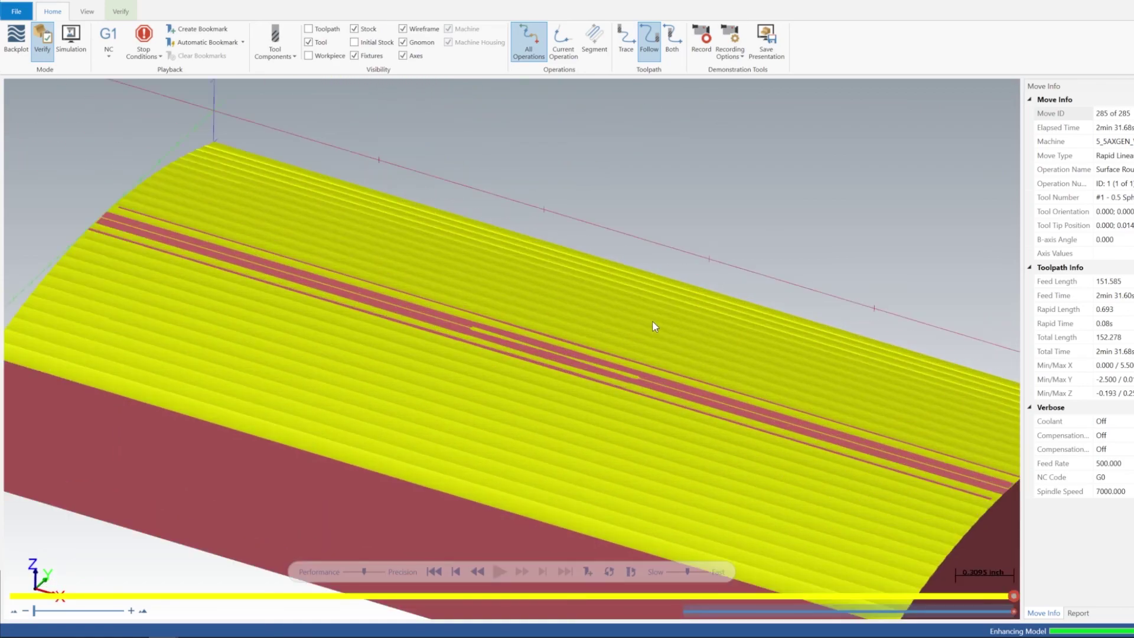
pyautogui.scroll(-4, 651, 324)
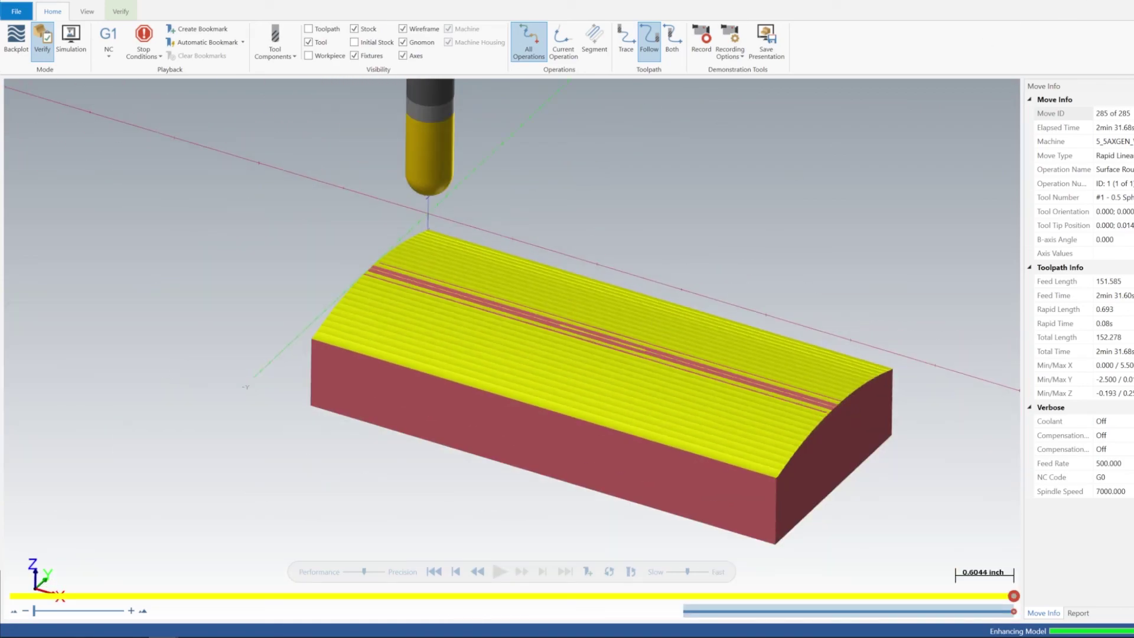